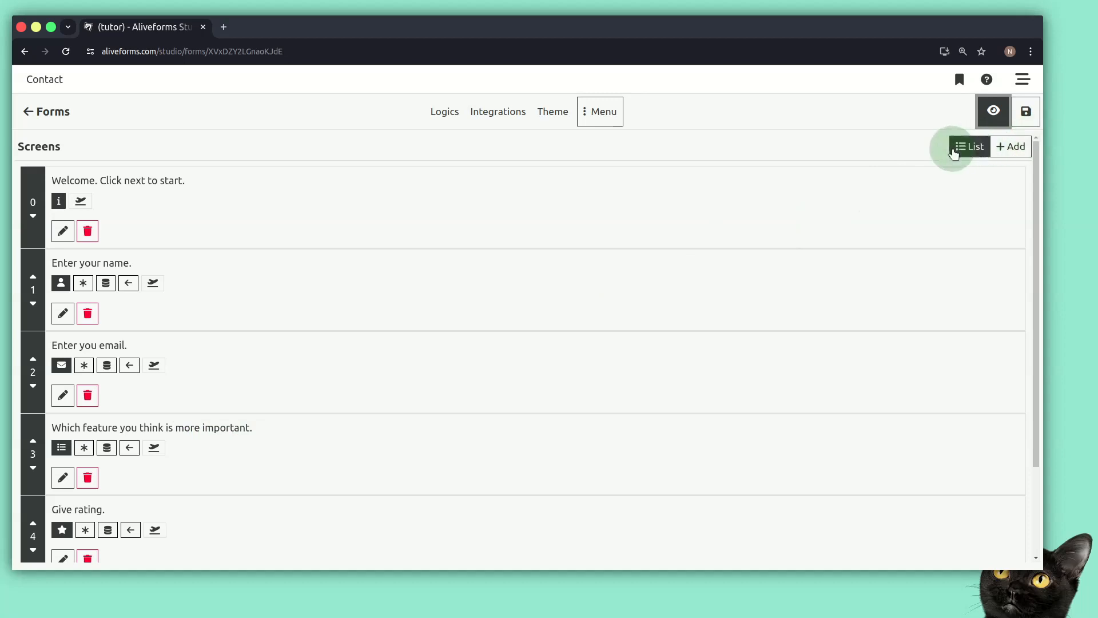
# Add a new Multiple Choice screen, 'Select option.', to the form.
pyautogui.click(1011, 147)
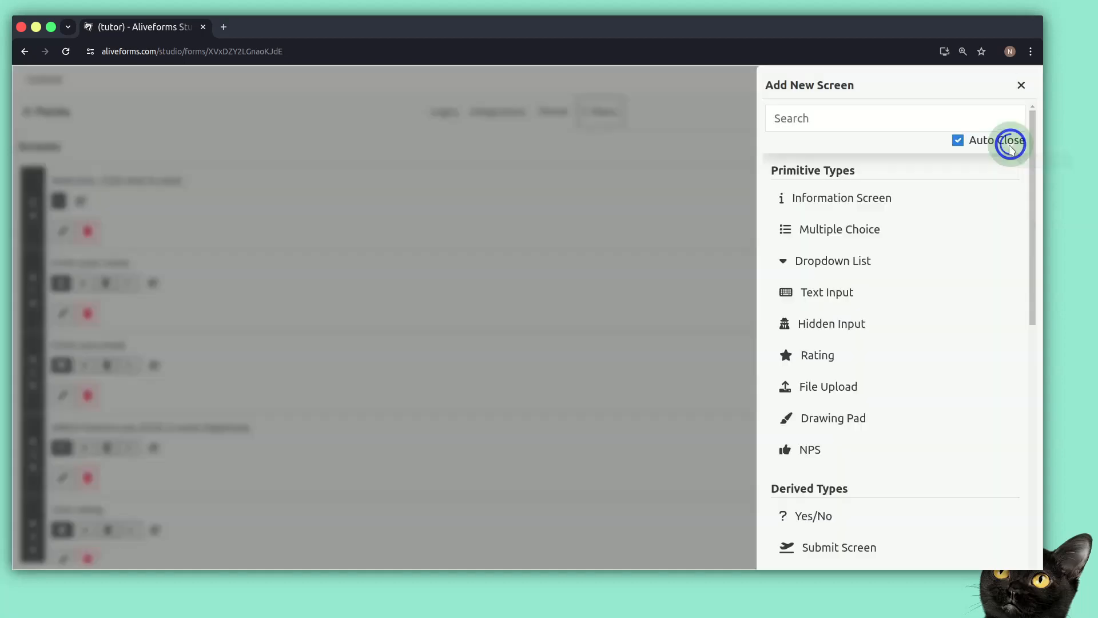
pyautogui.click(816, 116)
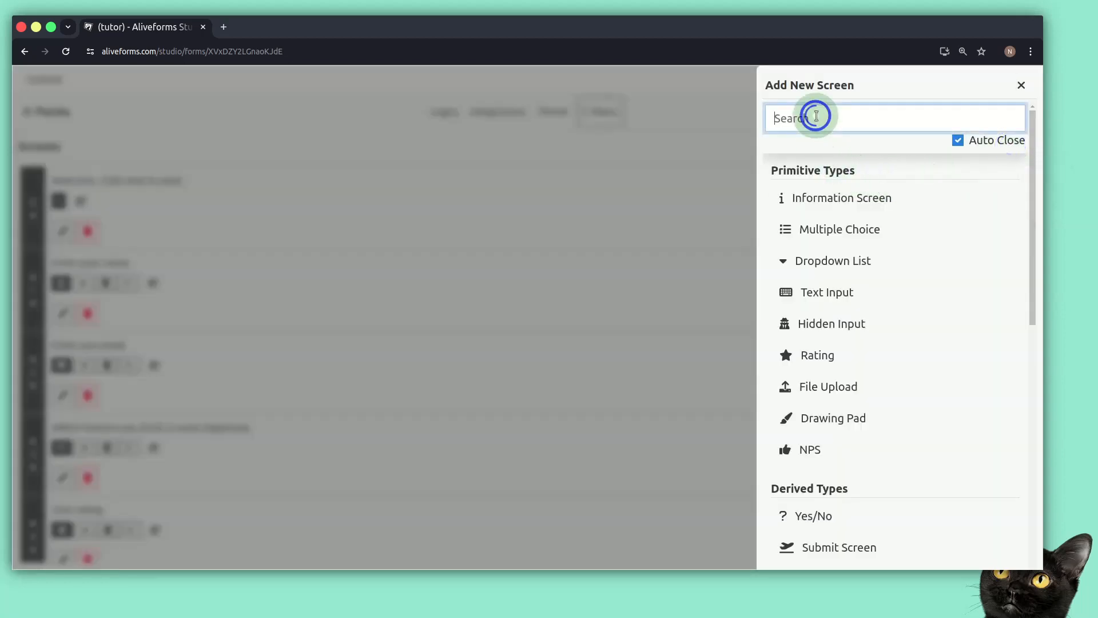
pyautogui.click(810, 230)
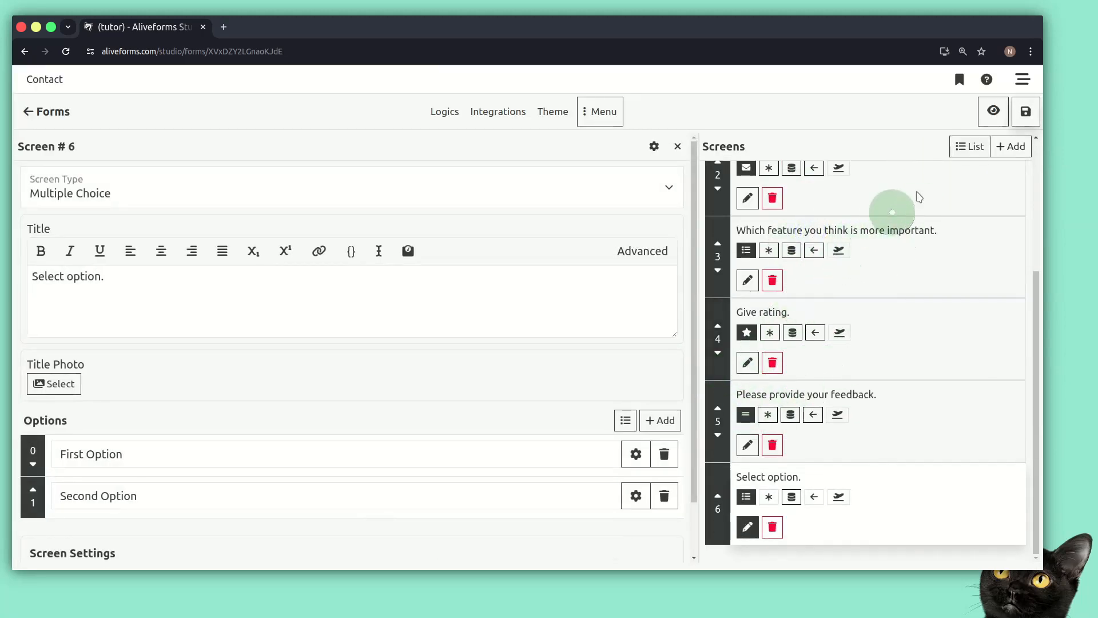
# In Grid view, move the 'Select option.' card to position 2, between the name and email screens.
pyautogui.click(677, 146)
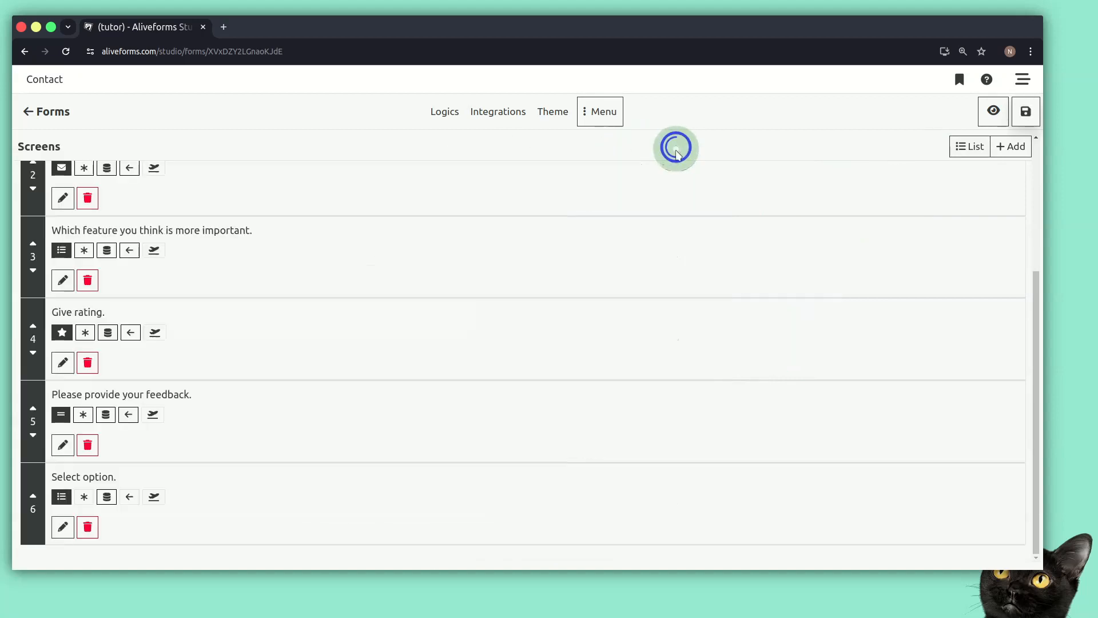
pyautogui.click(961, 145)
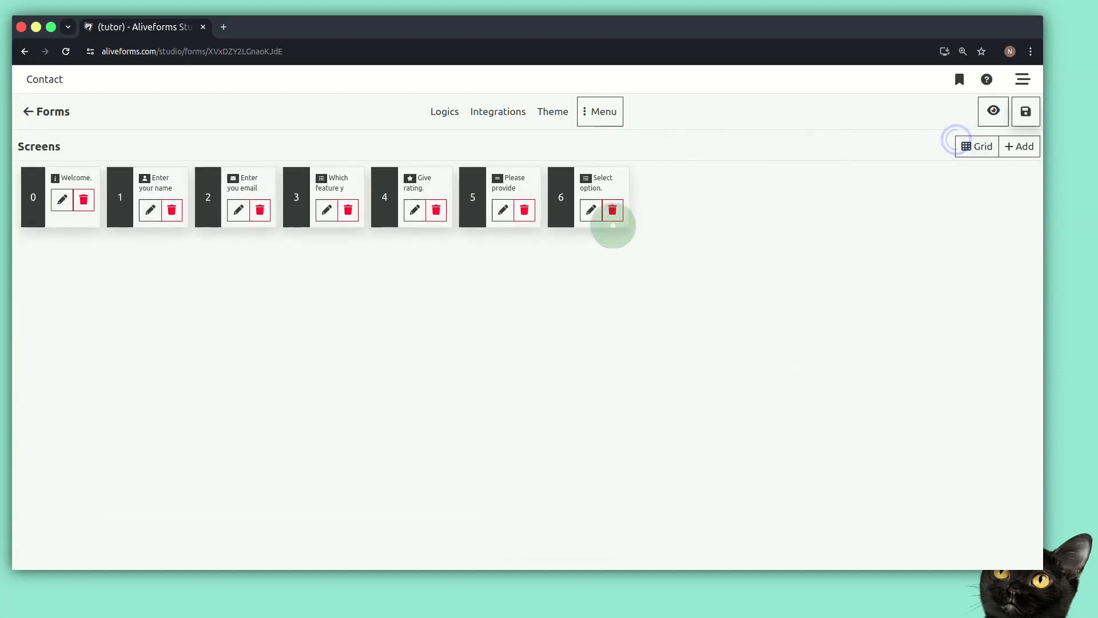
pyautogui.moveTo(566, 206); pyautogui.dragTo(213, 204)
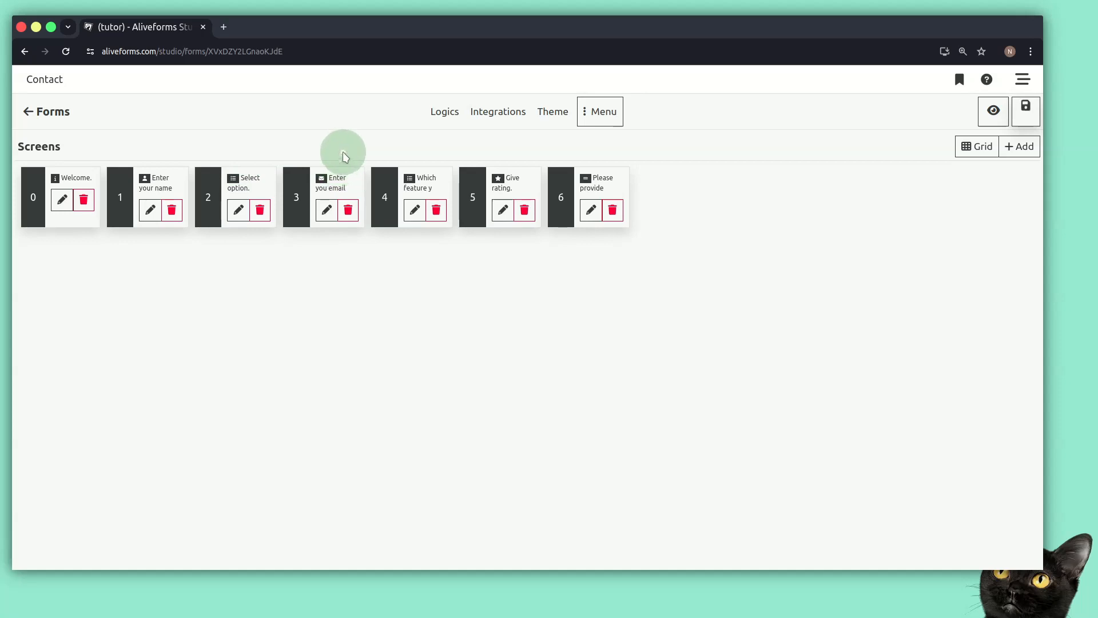
pyautogui.click(238, 211)
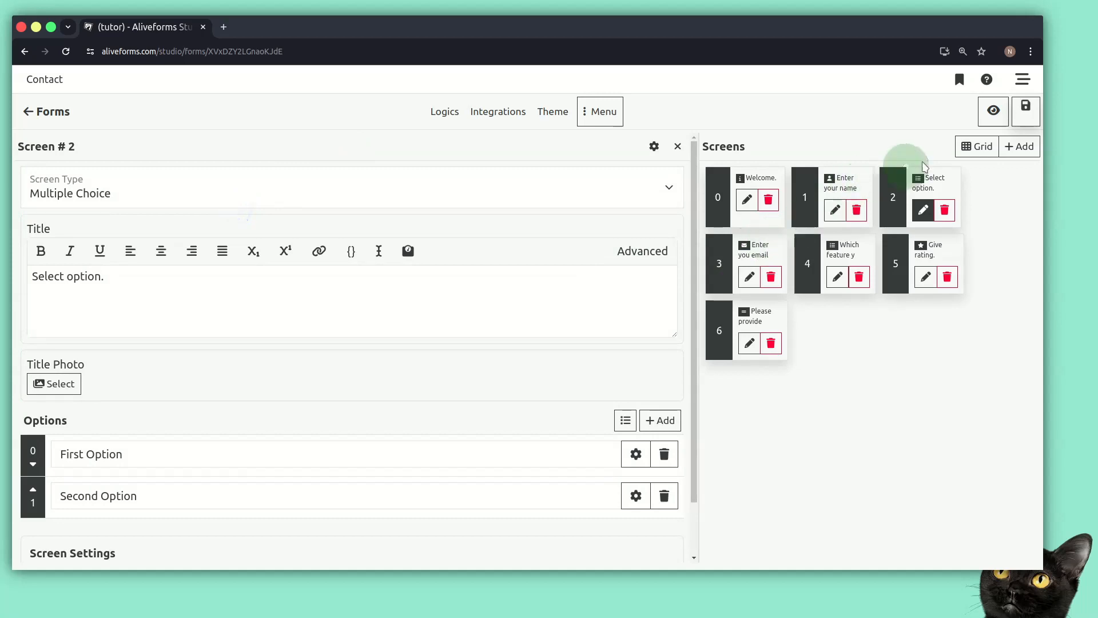
# Make screen 2 required, allow going back, and retitle it 'Do you want to provide email?'.
pyautogui.click(962, 151)
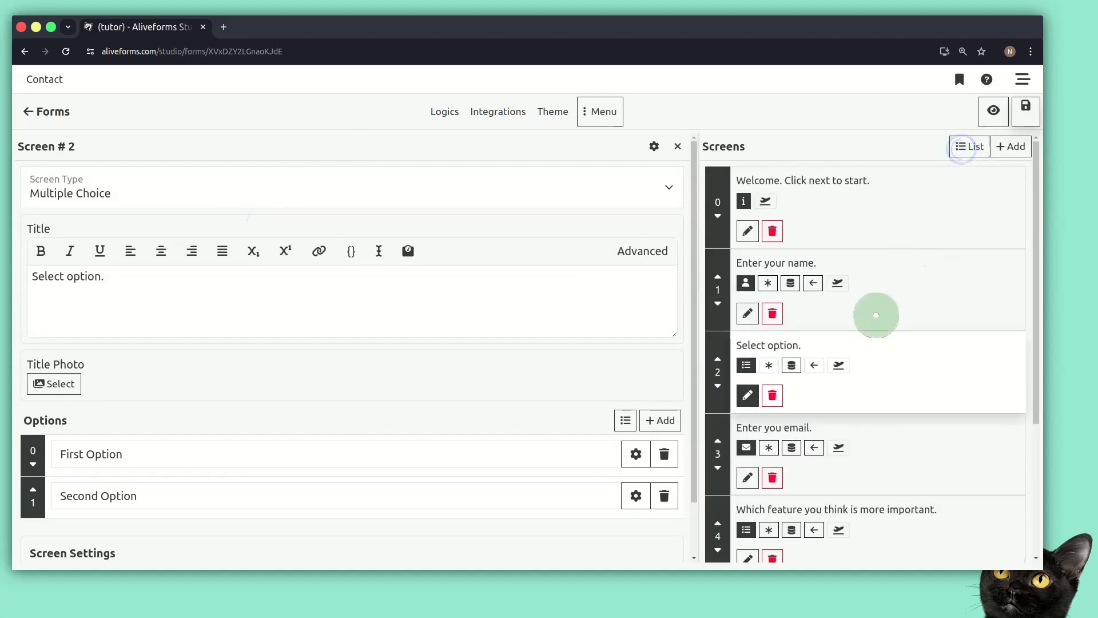
pyautogui.click(766, 366)
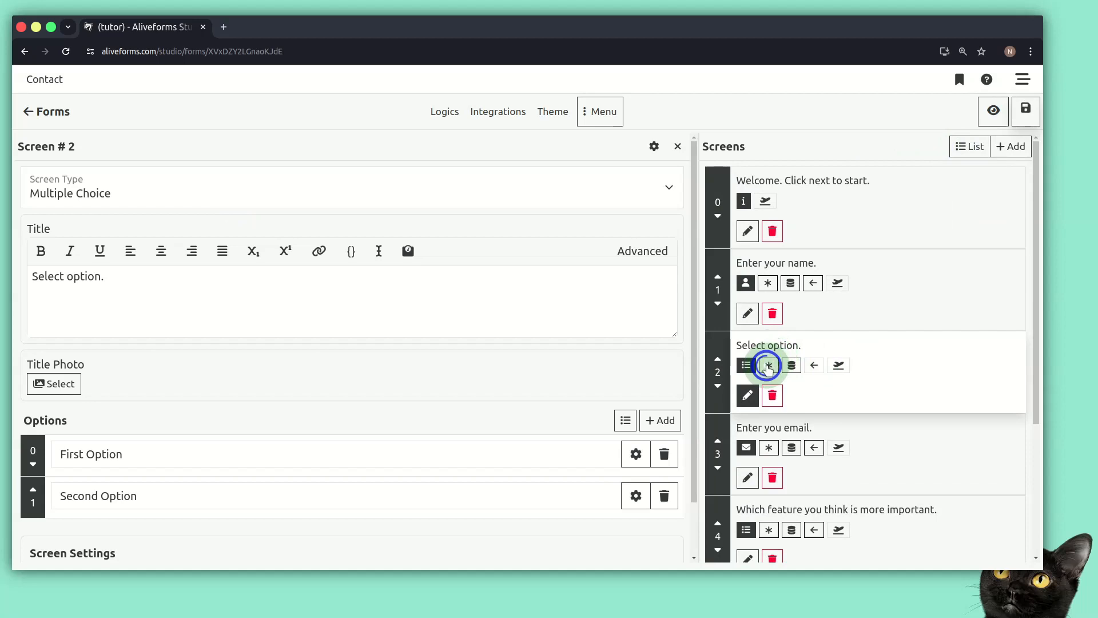
pyautogui.click(806, 364)
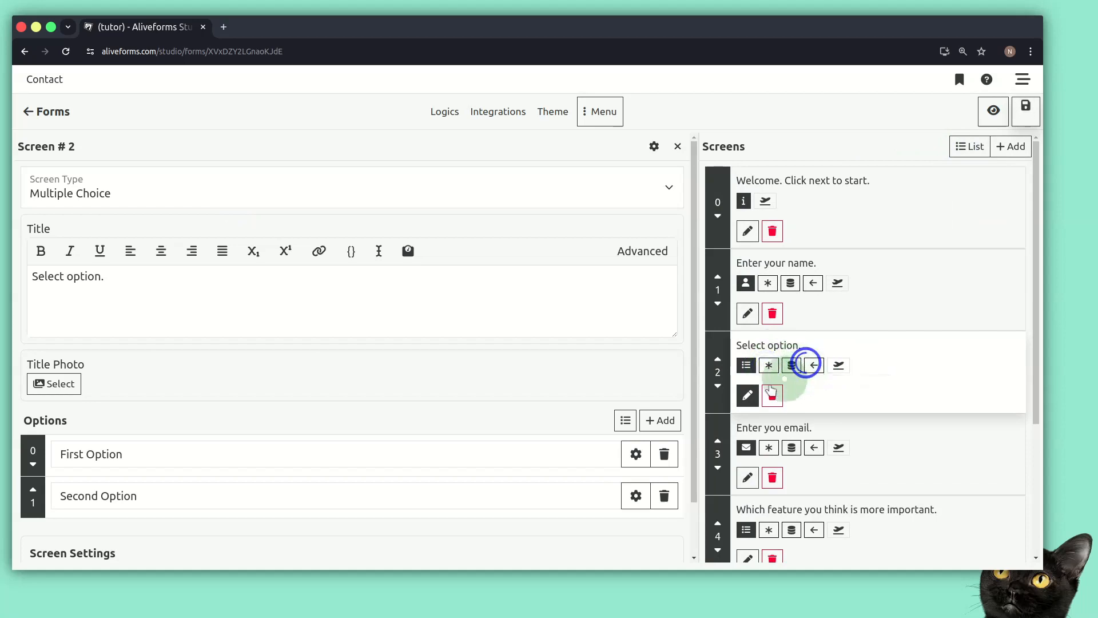
pyautogui.tripleClick(231, 299)
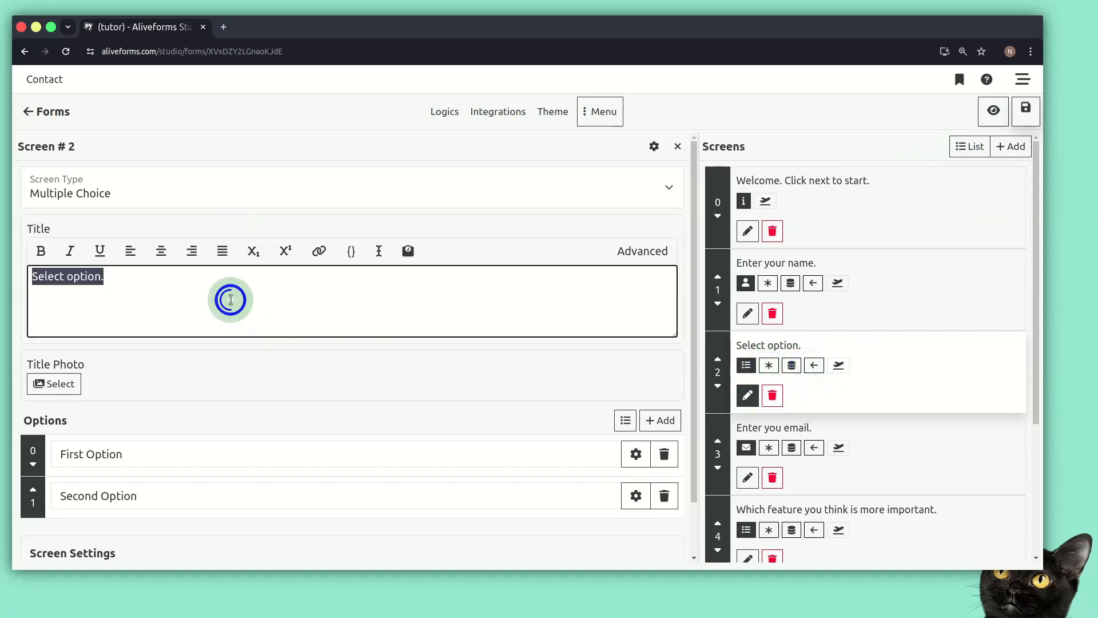
pyautogui.write('Do you want to provide email?')
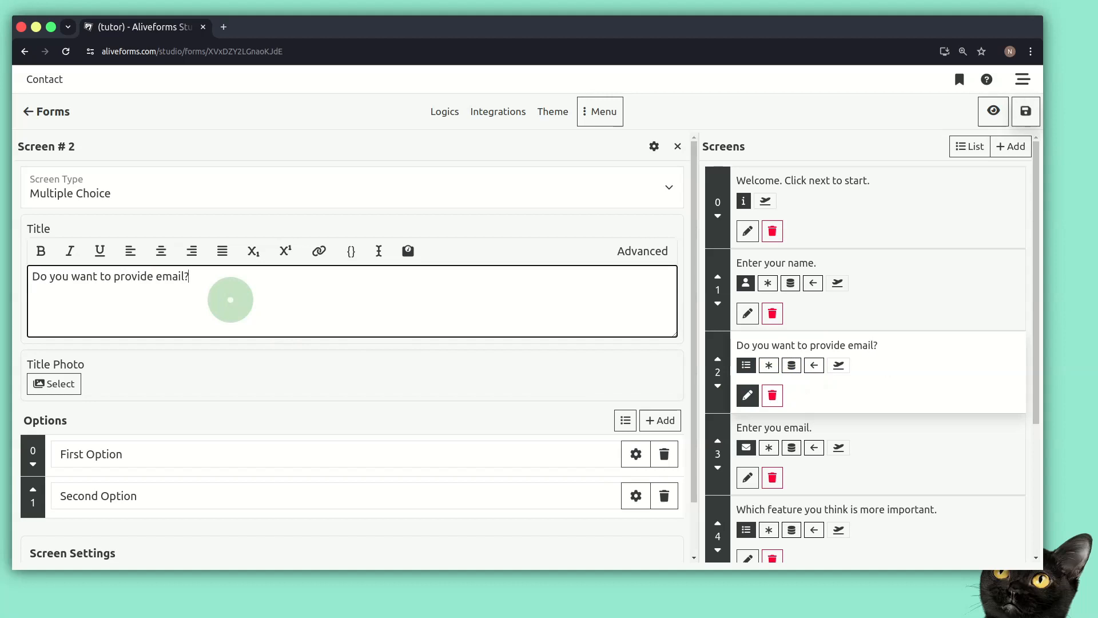
# Replace screen 2's placeholder answer options with 'Yes' and 'No'.
pyautogui.tripleClick(204, 449)
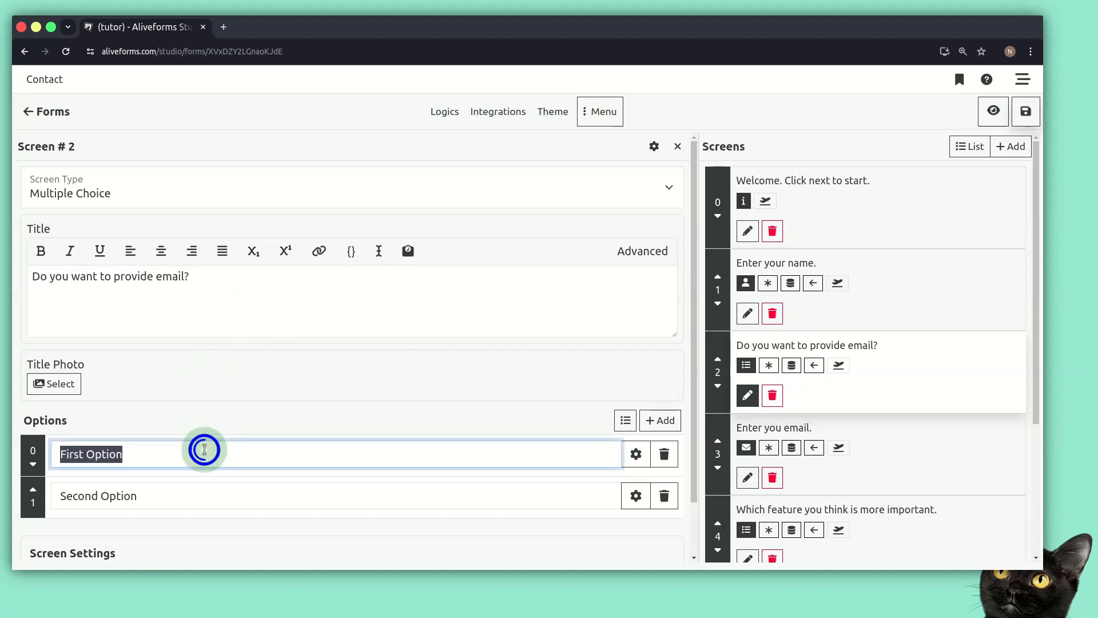
pyautogui.write('Yes')
pyautogui.press('Tab')
pyautogui.press('Tab')
pyautogui.press('Tab')
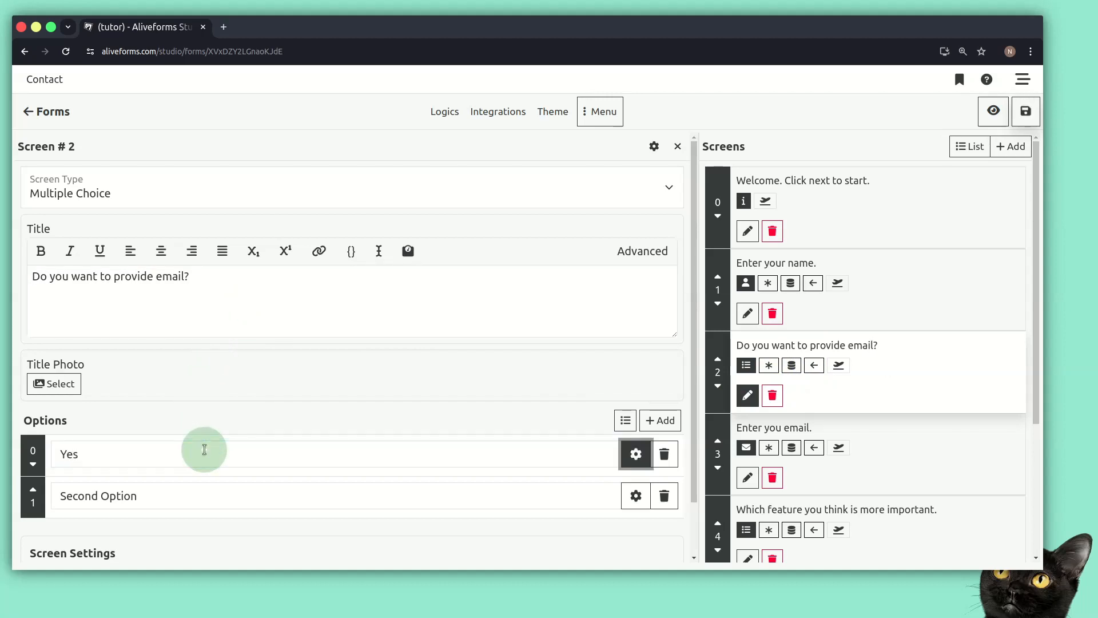
pyautogui.write('Np')
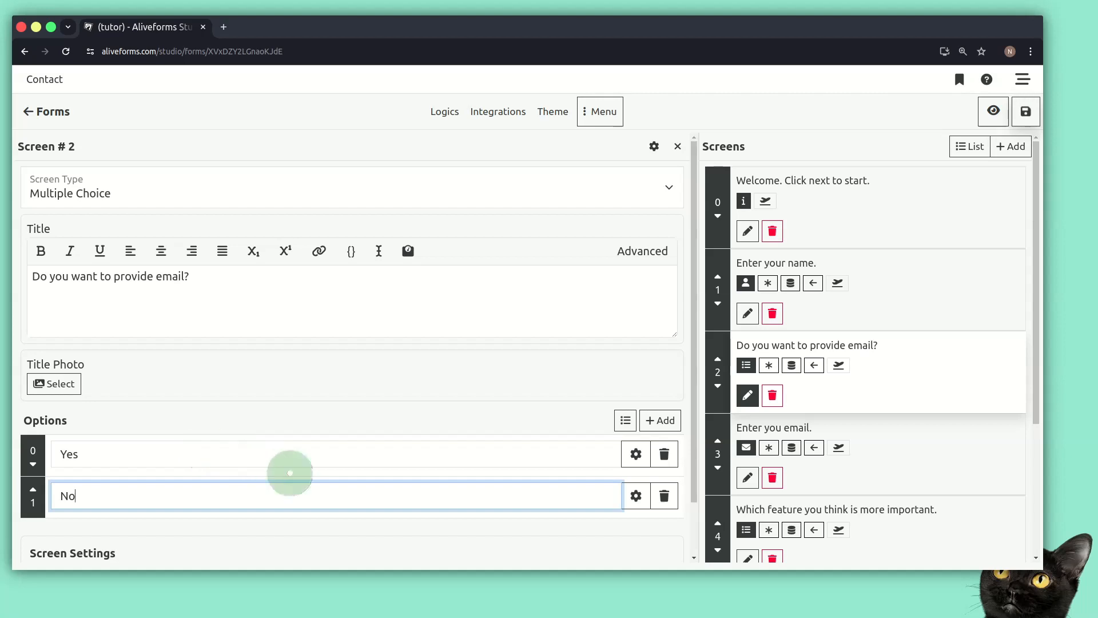
pyautogui.click(420, 529)
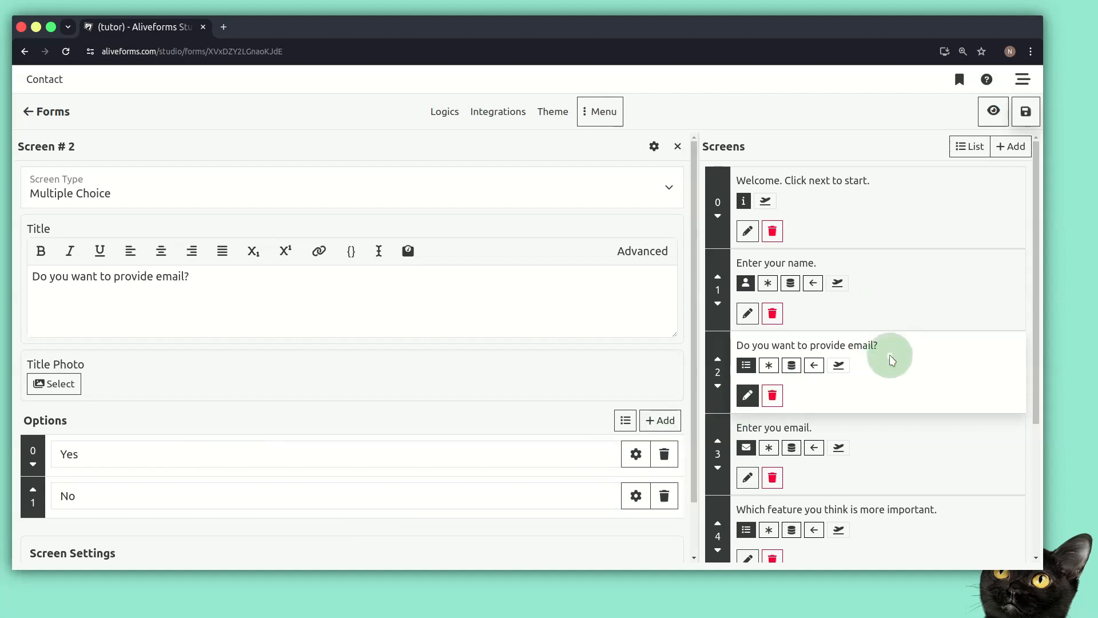
# Sketch arrows showing screen 2 flows to the email screen and No skips to screen 4.
pyautogui.moveTo(903, 351)
pyautogui.mouseDown()
pyautogui.moveTo(937, 423)
pyautogui.moveTo(908, 454)
pyautogui.moveTo(909, 443)
pyautogui.moveTo(922, 464)
pyautogui.mouseUp()
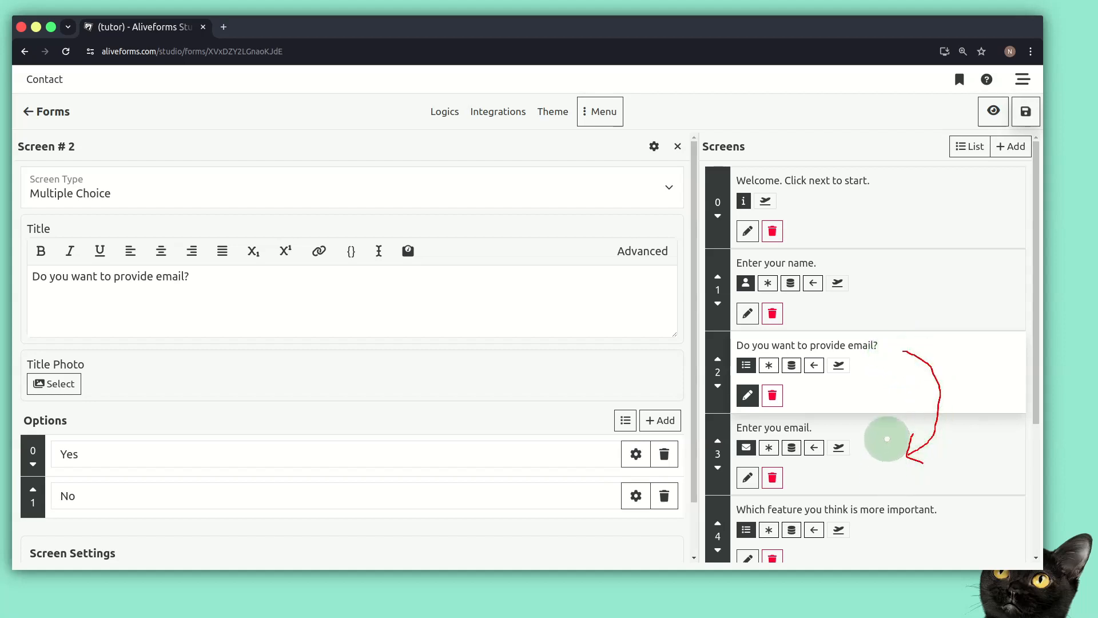
pyautogui.moveTo(973, 360)
pyautogui.mouseDown()
pyautogui.moveTo(1002, 377)
pyautogui.moveTo(995, 385)
pyautogui.mouseUp()
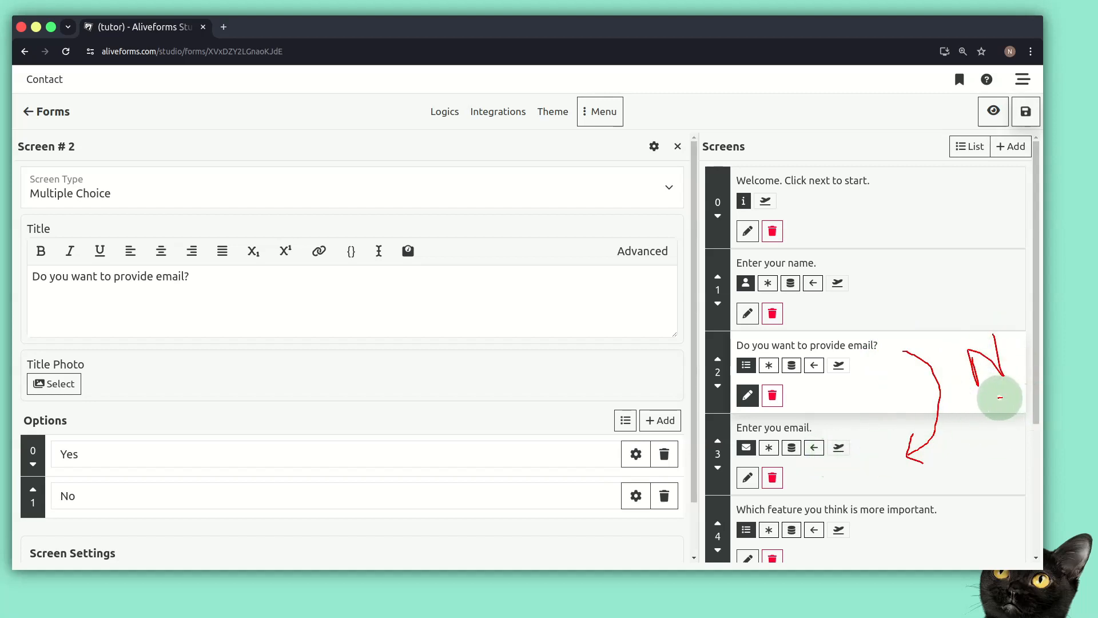
pyautogui.moveTo(999, 398)
pyautogui.mouseDown()
pyautogui.moveTo(987, 454)
pyautogui.moveTo(928, 527)
pyautogui.moveTo(939, 552)
pyautogui.mouseUp()
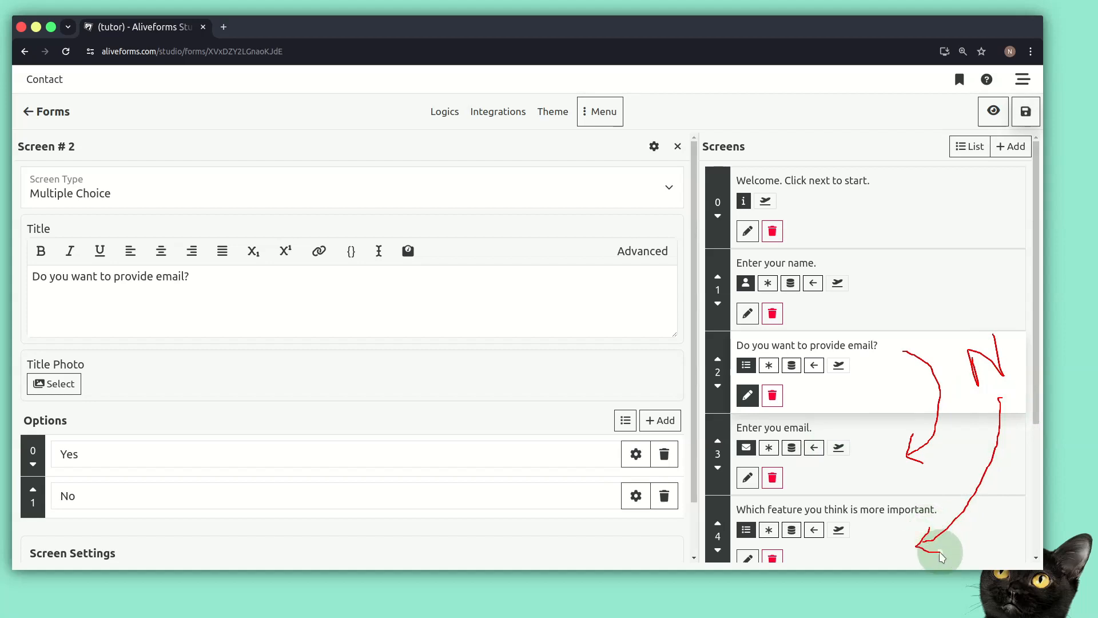
# Set the No option's next screen to screen 4, 'Which feature you think is more important.'.
pyautogui.click(636, 495)
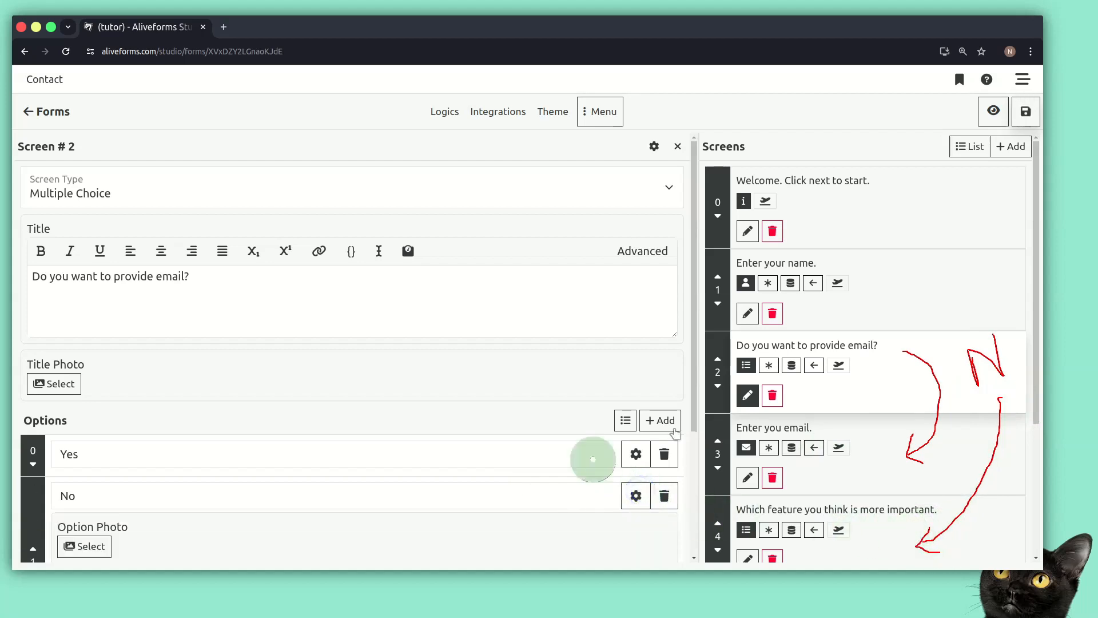
pyautogui.moveTo(692, 400); pyautogui.dragTo(695, 480)
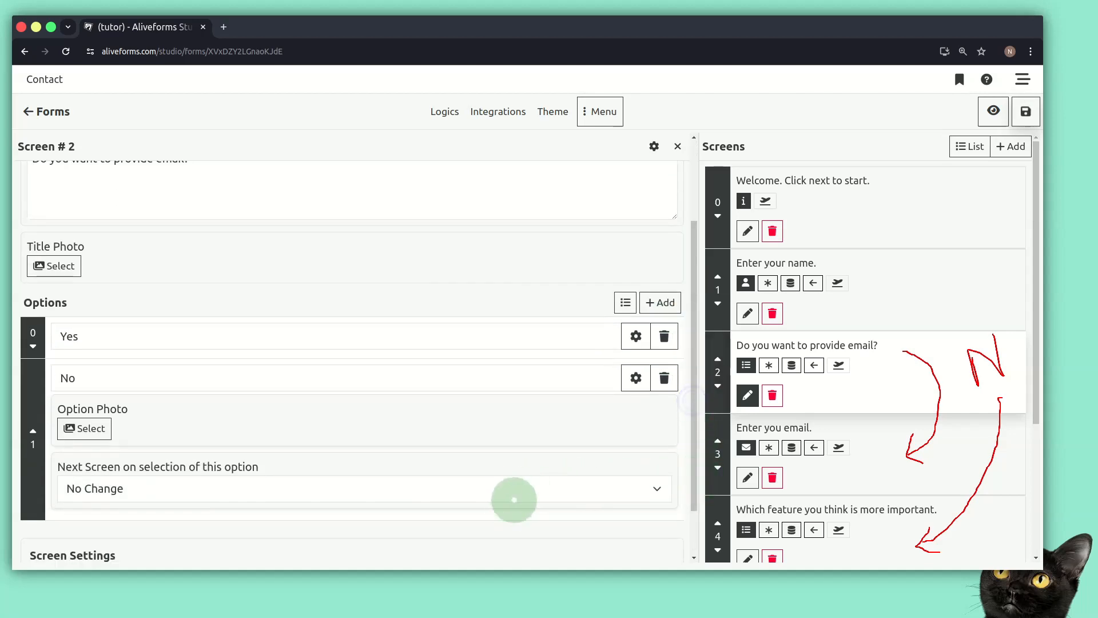
pyautogui.click(509, 485)
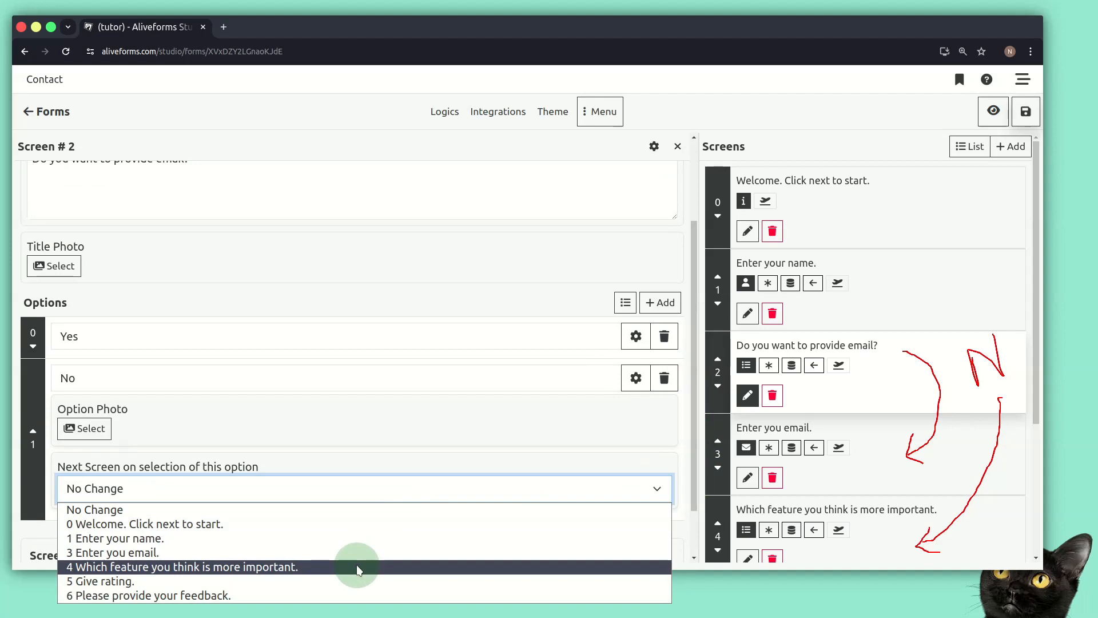
pyautogui.click(313, 572)
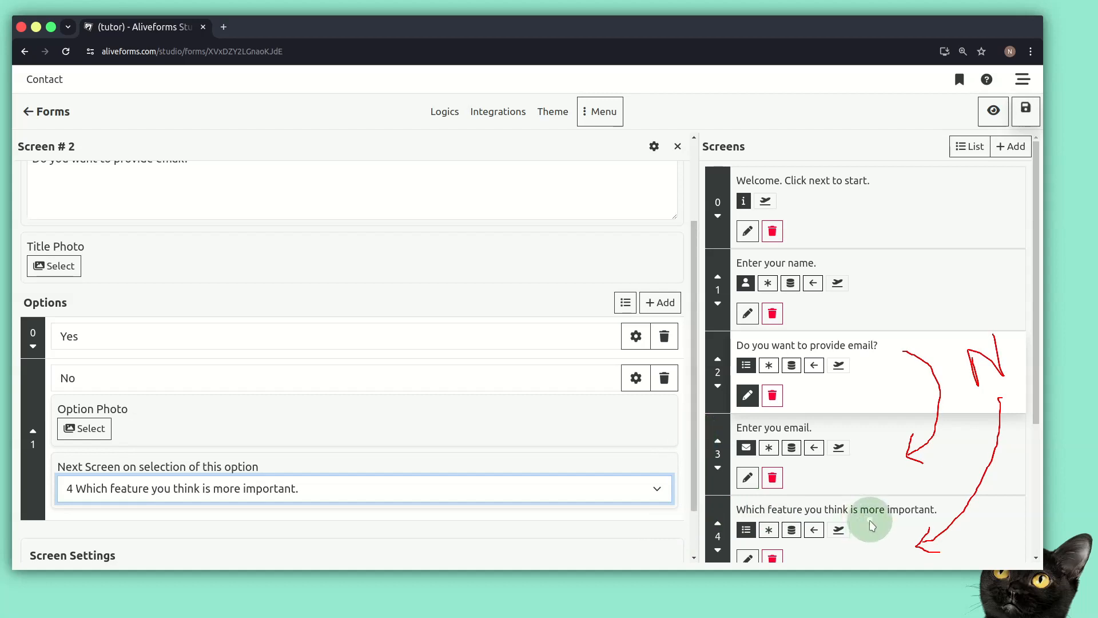
# Annotate the skip: check screen 2, cross out the email screen, draw a return arrow, then clear.
pyautogui.press('F9')
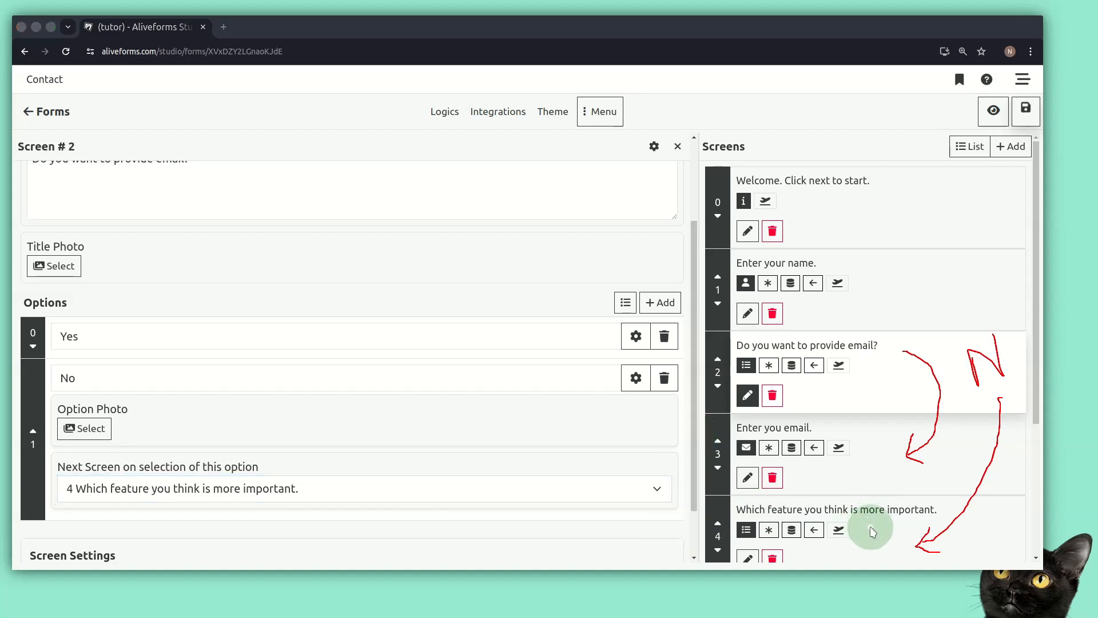
pyautogui.press('F9')
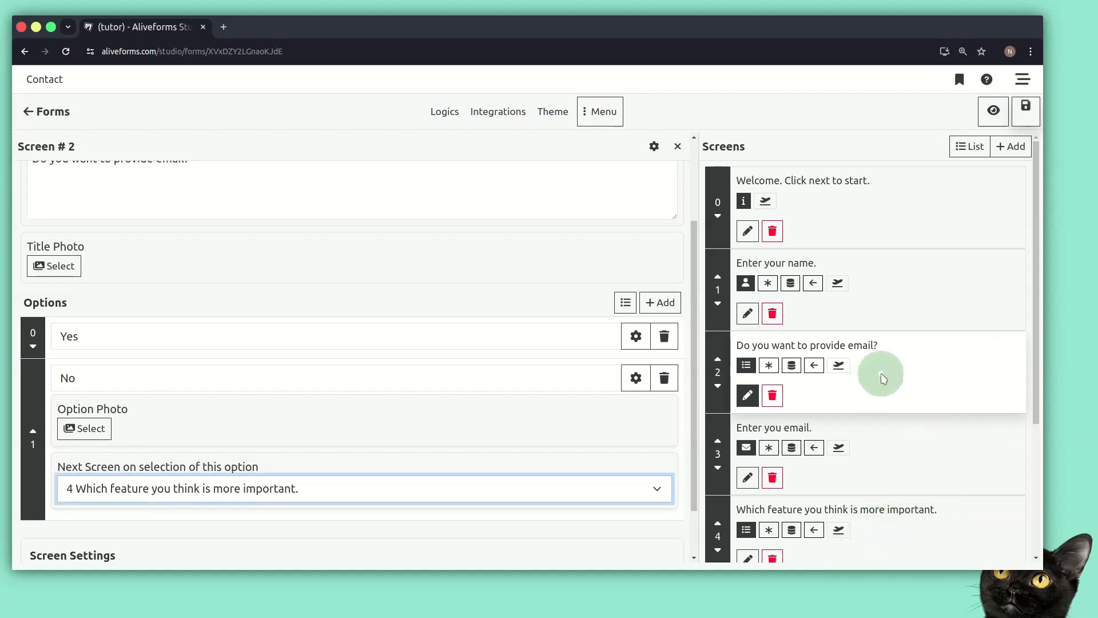
pyautogui.moveTo(879, 376); pyautogui.dragTo(932, 330)
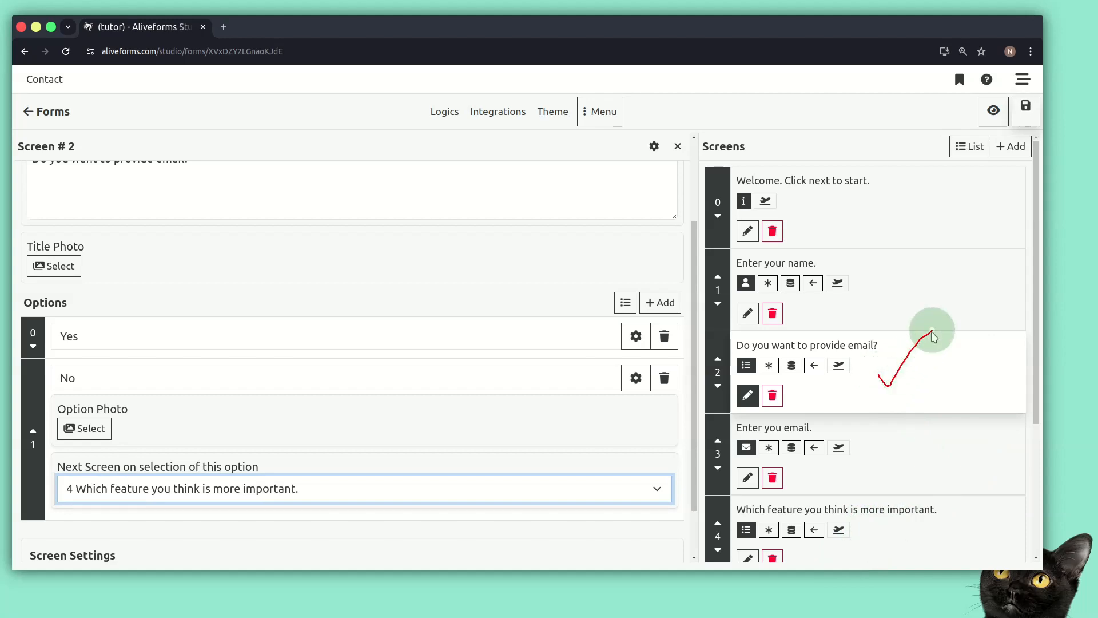
pyautogui.moveTo(869, 437); pyautogui.dragTo(920, 468)
pyautogui.moveTo(904, 428); pyautogui.dragTo(884, 474)
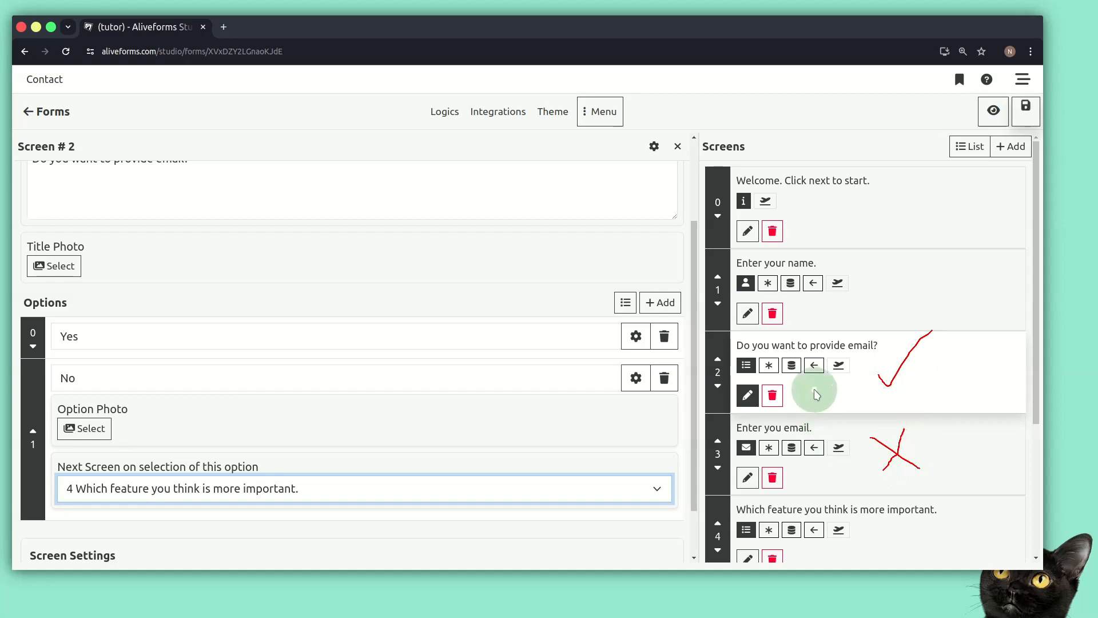
pyautogui.press('shift+super+F11')
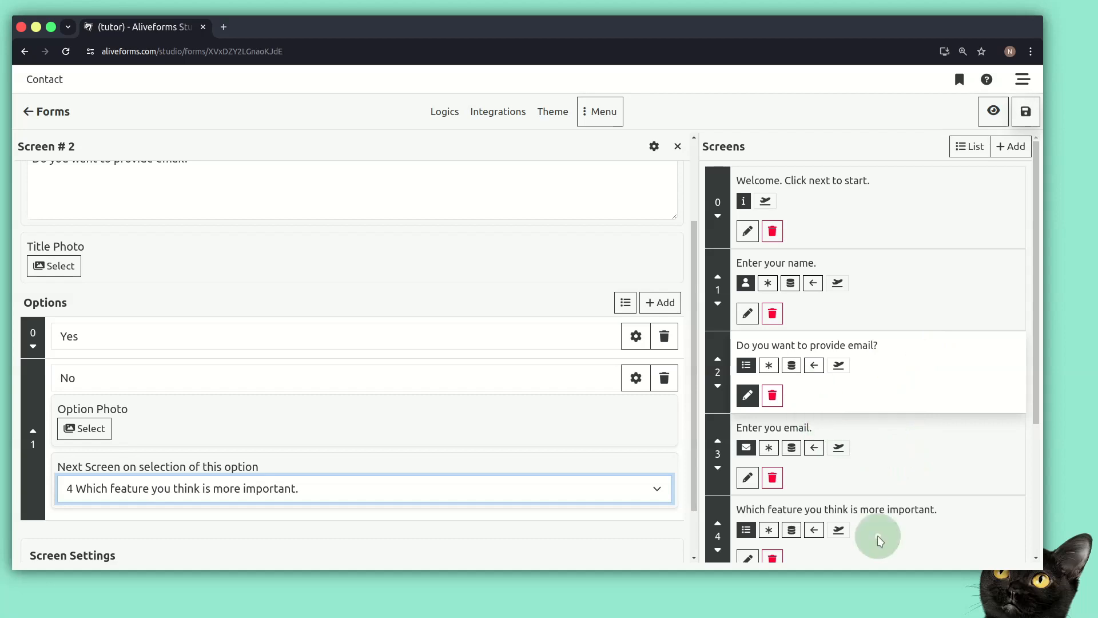
pyautogui.moveTo(879, 541)
pyautogui.mouseDown()
pyautogui.moveTo(907, 457)
pyautogui.moveTo(823, 368)
pyautogui.moveTo(822, 379)
pyautogui.mouseUp()
pyautogui.press('shift+super+F11')
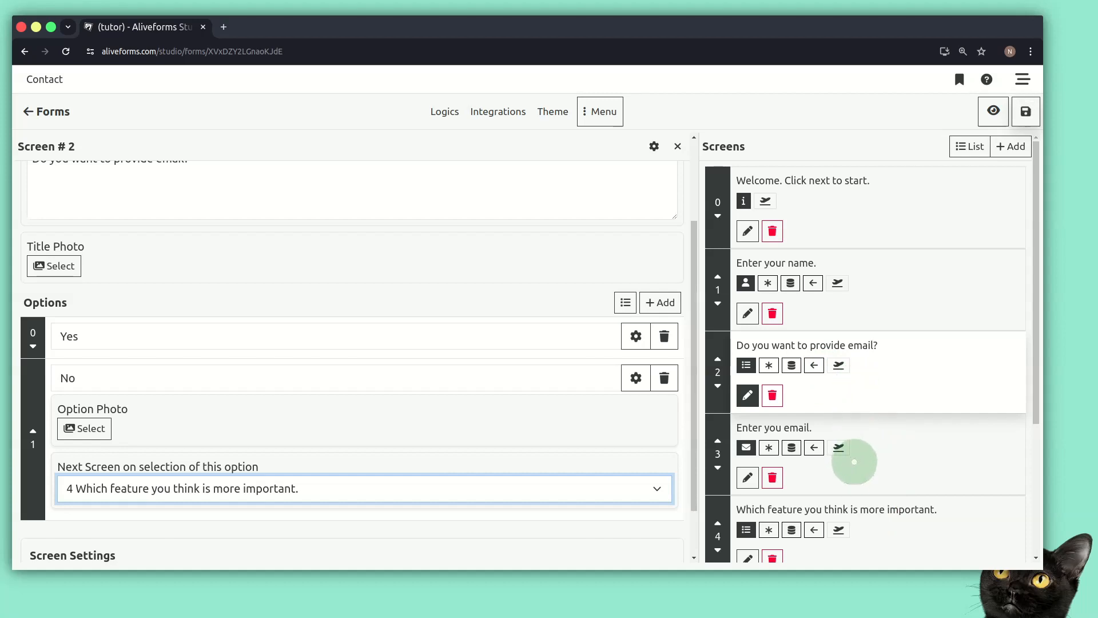
# In screen 4's settings, make going back return to screen 2, 'Do you want to provide email?'.
pyautogui.moveTo(1038, 345); pyautogui.dragTo(1039, 379)
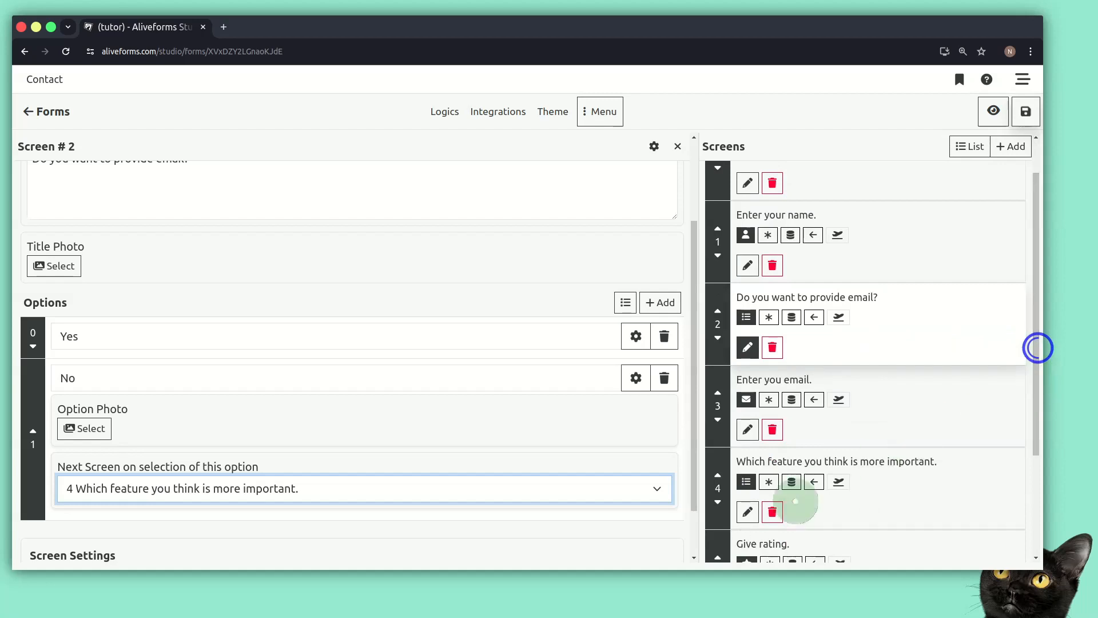
pyautogui.click(747, 512)
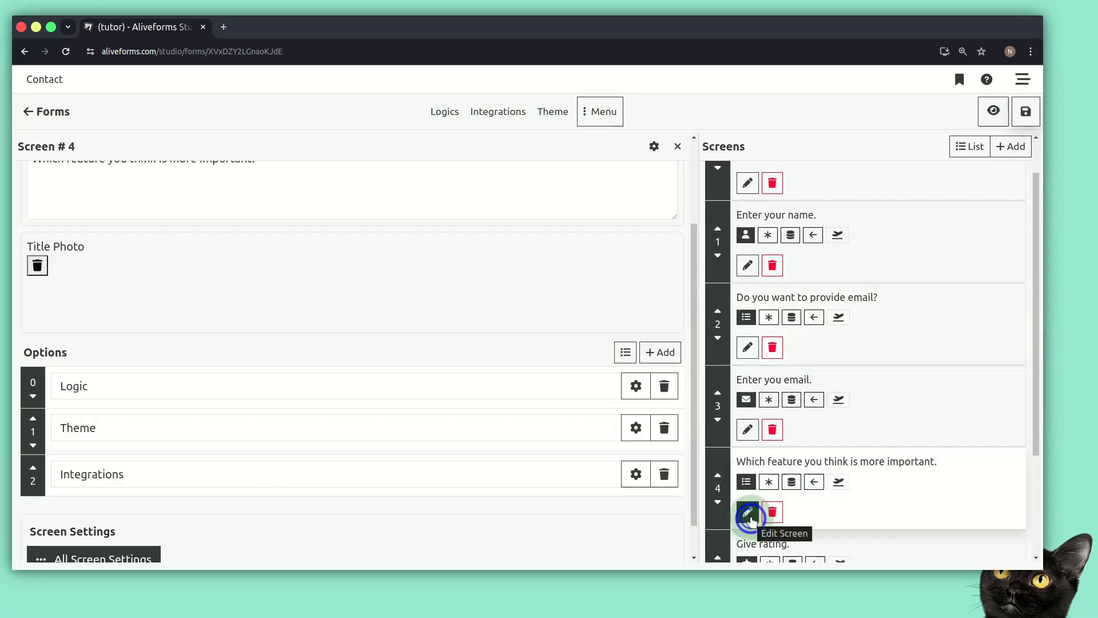
pyautogui.click(654, 146)
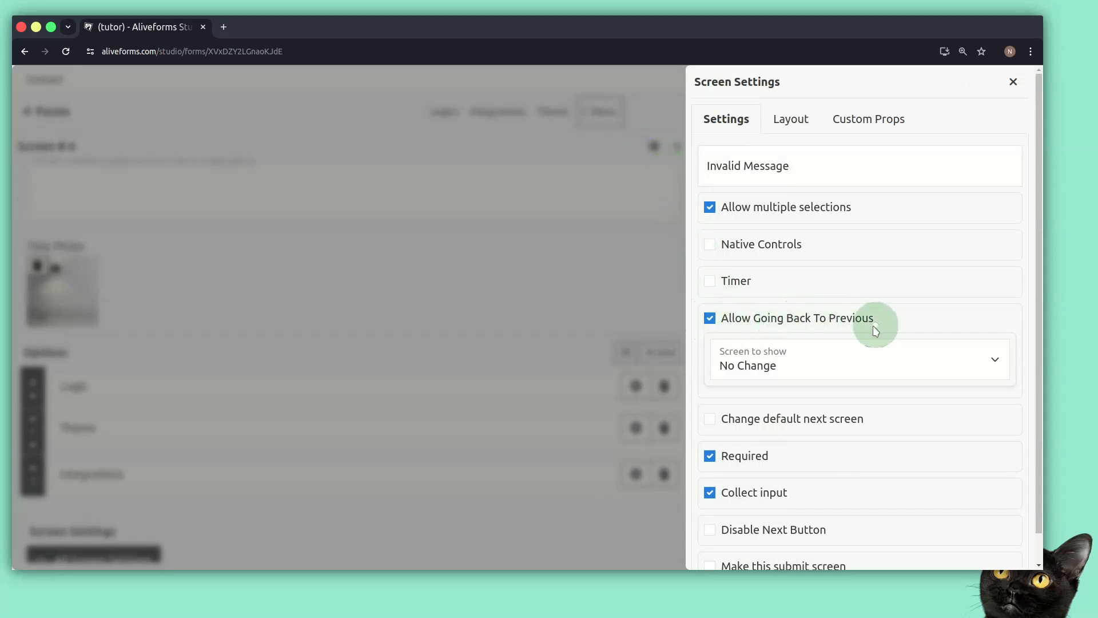
pyautogui.click(835, 366)
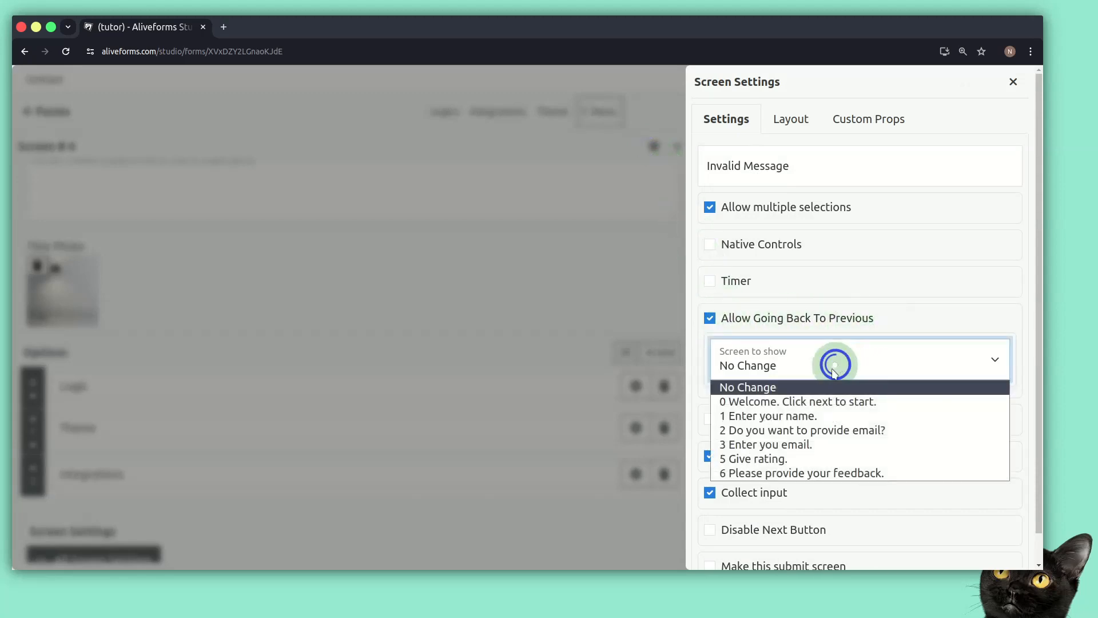
pyautogui.click(784, 432)
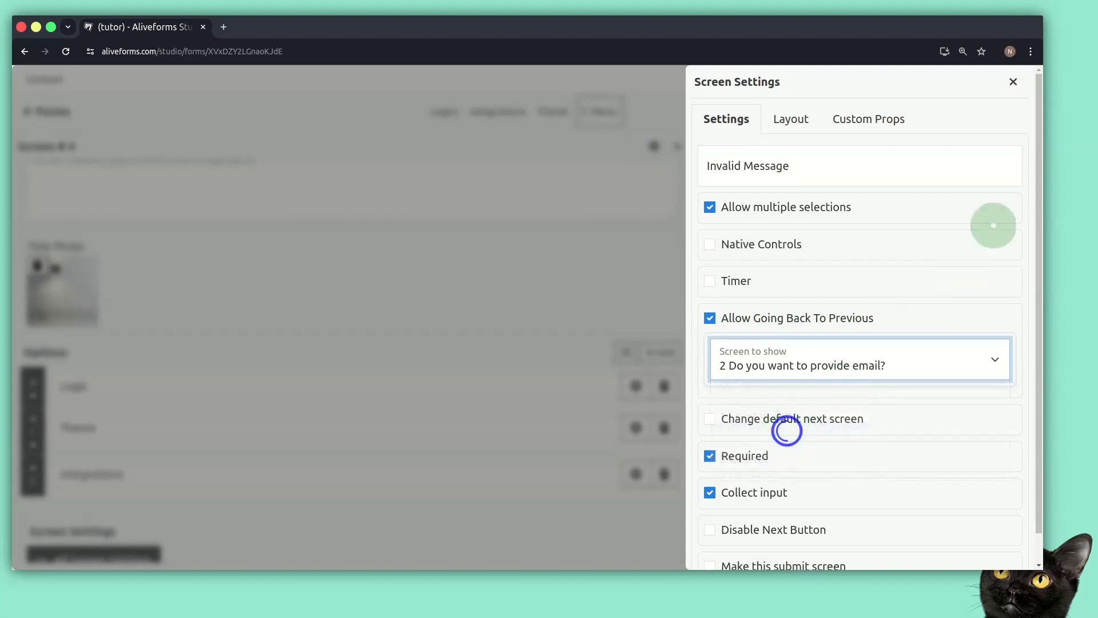
pyautogui.click(1012, 83)
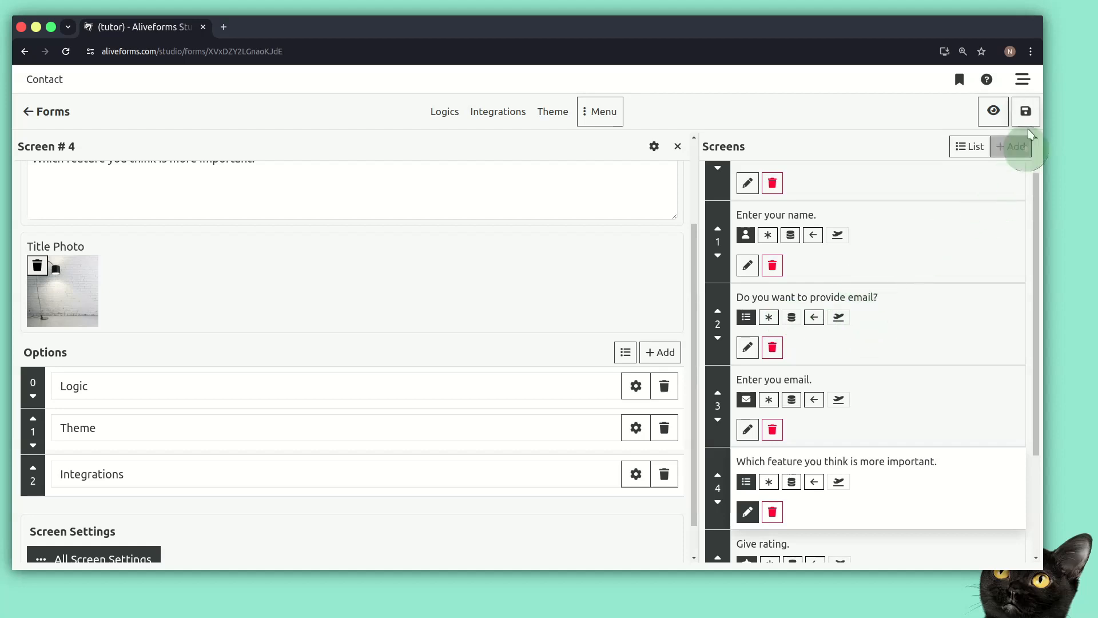
# Save the form, open its preview, and enter a respondent name to start.
pyautogui.click(1026, 111)
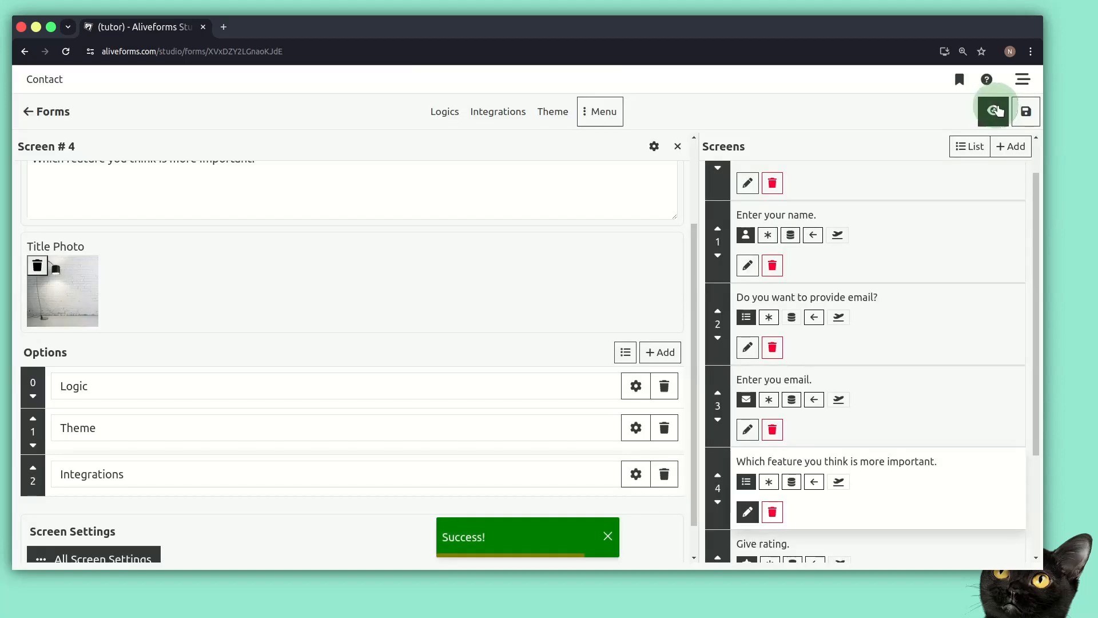
pyautogui.click(994, 110)
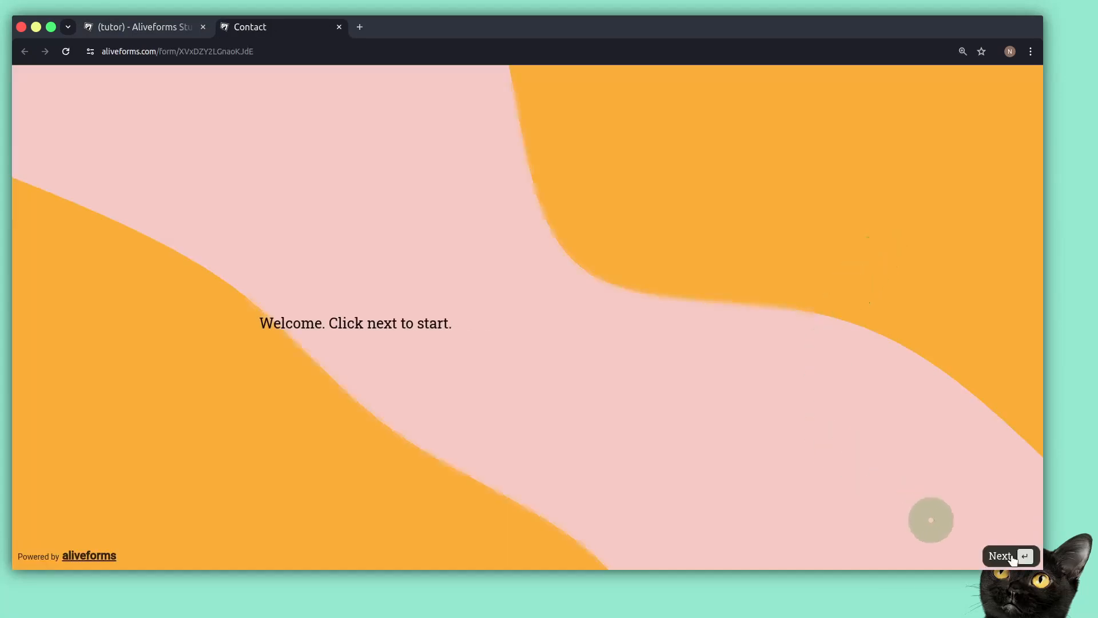
pyautogui.click(1001, 556)
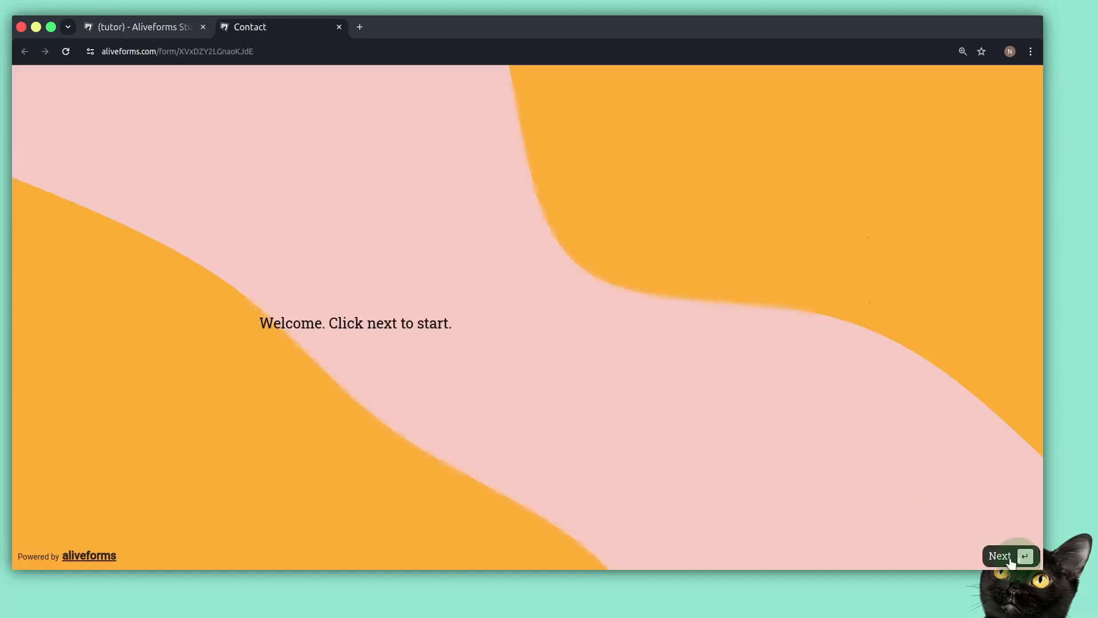
pyautogui.write('Nabeel')
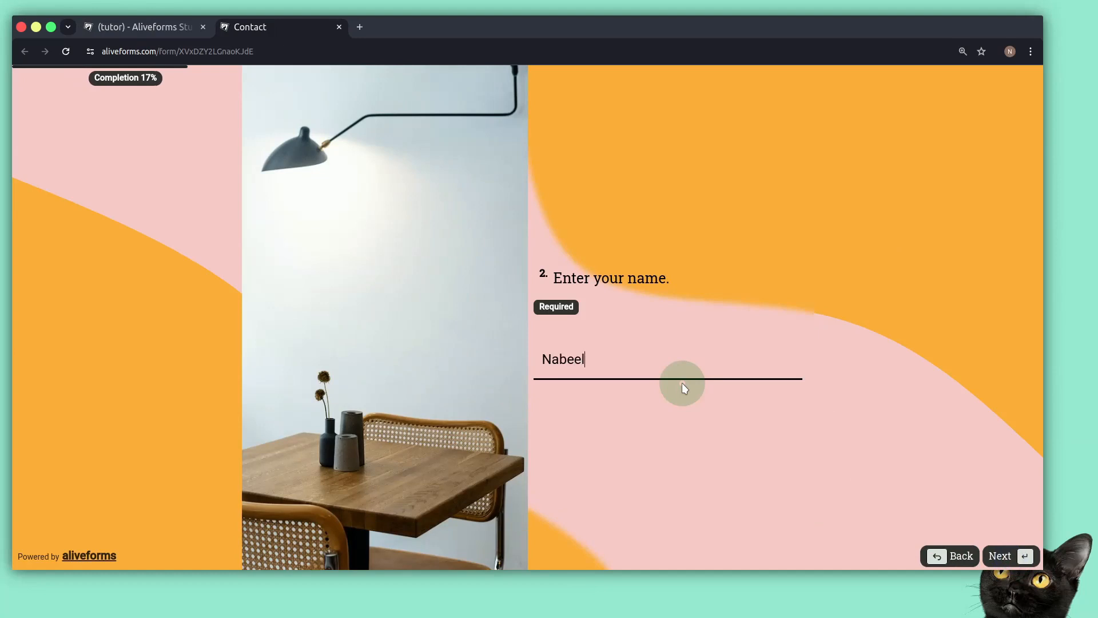
pyautogui.press('Return')
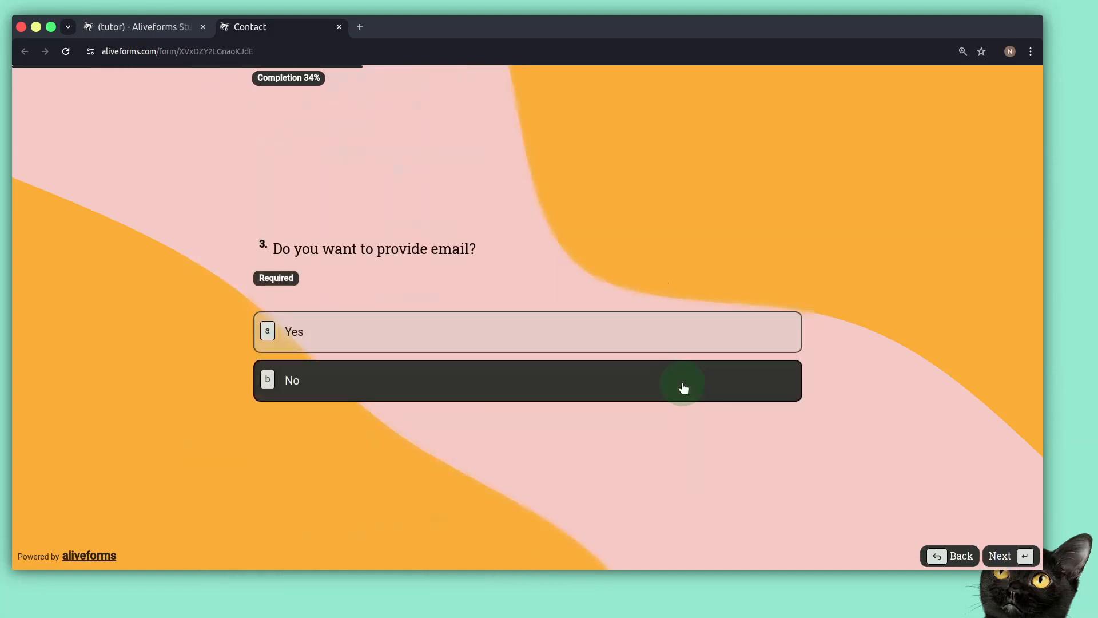
# Test the Yes path by answering Yes and entering an email address.
pyautogui.click(627, 316)
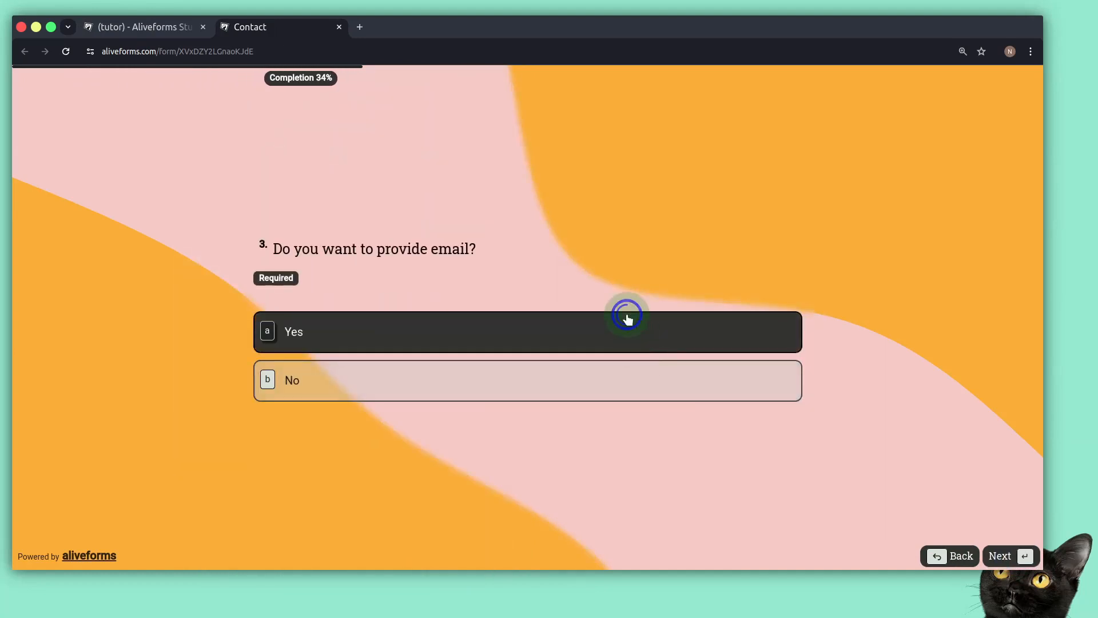
pyautogui.click(984, 556)
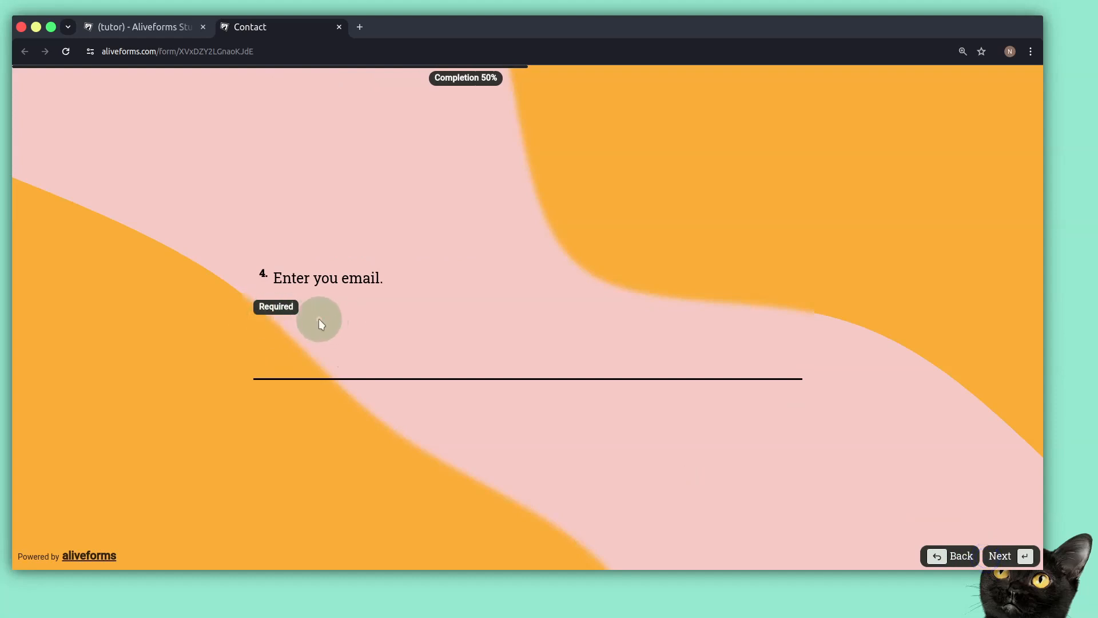
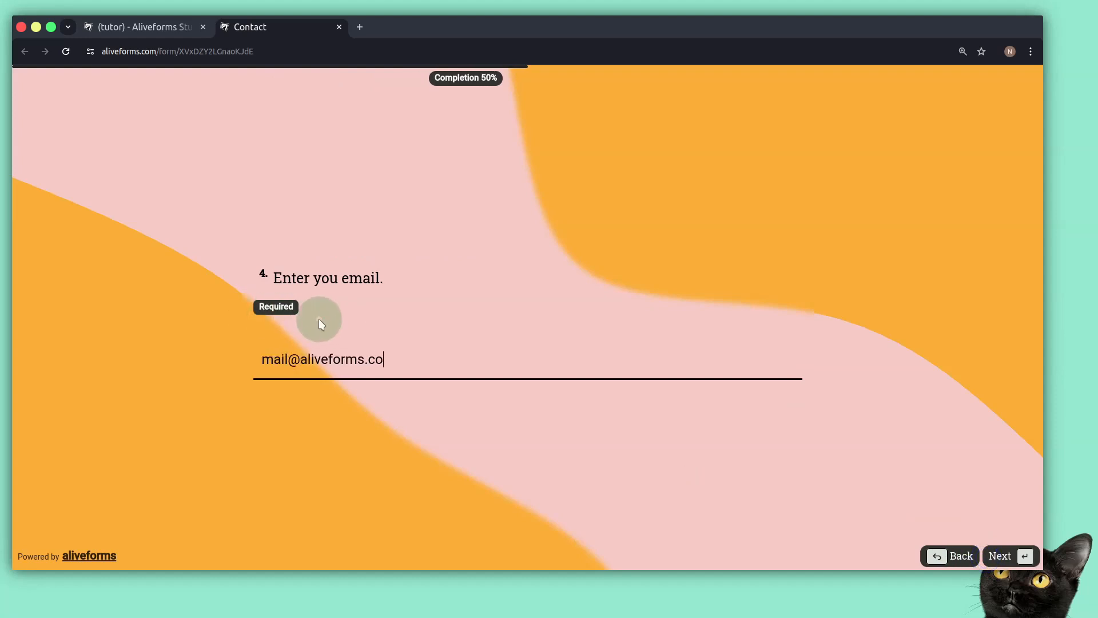
pyautogui.press('Return')
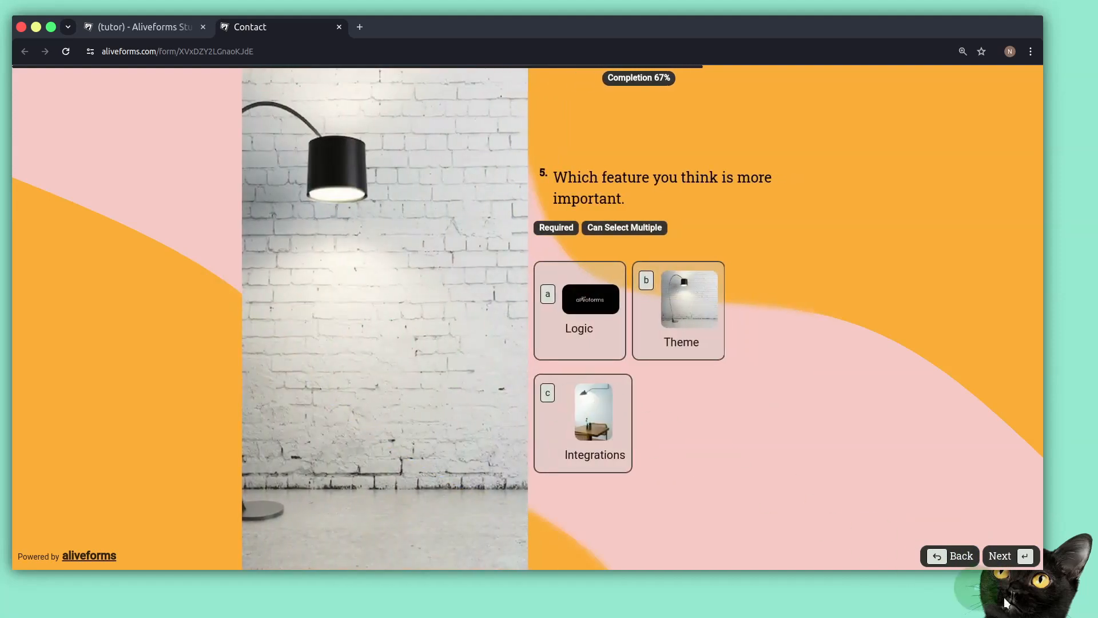
# Test the No path skipping the email question and Back returning to the email choice, then return to the editor.
pyautogui.click(972, 563)
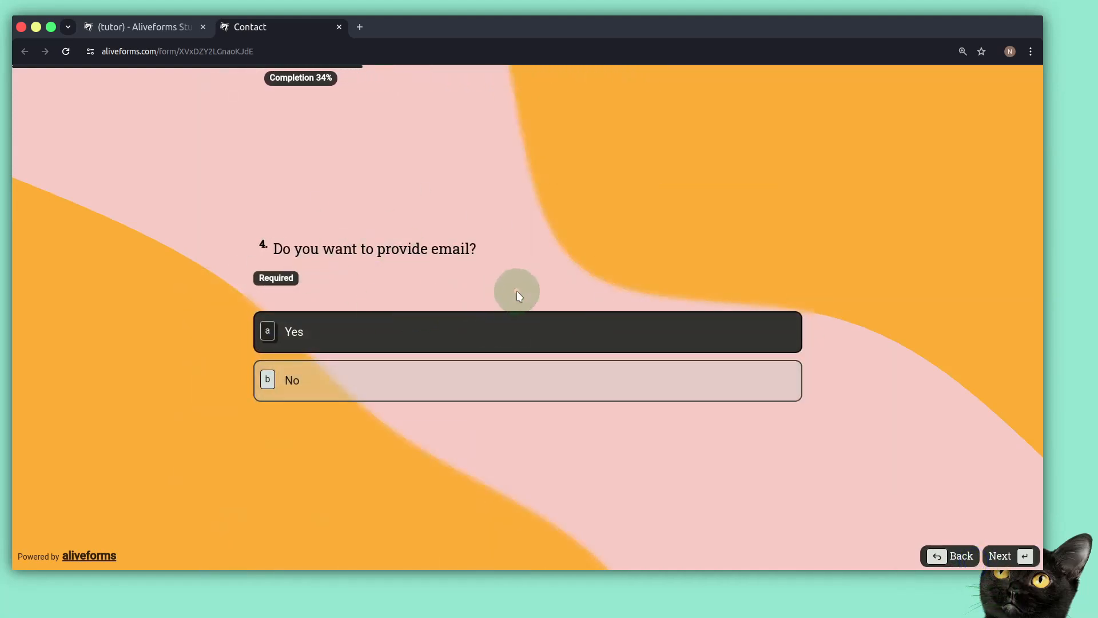
pyautogui.click(657, 397)
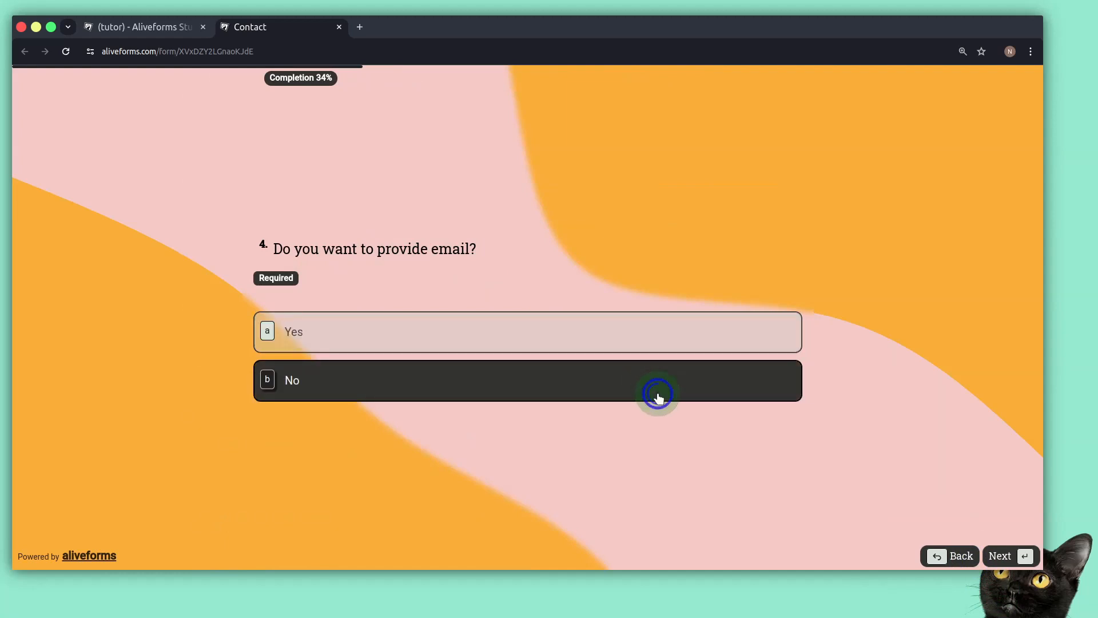
pyautogui.click(1025, 557)
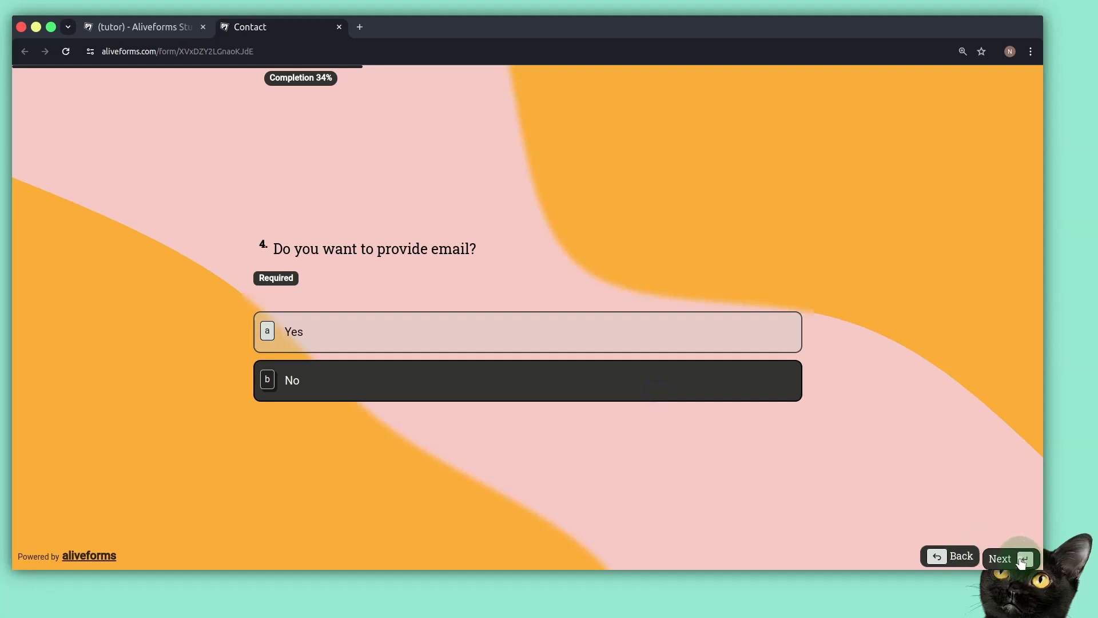
pyautogui.click(929, 562)
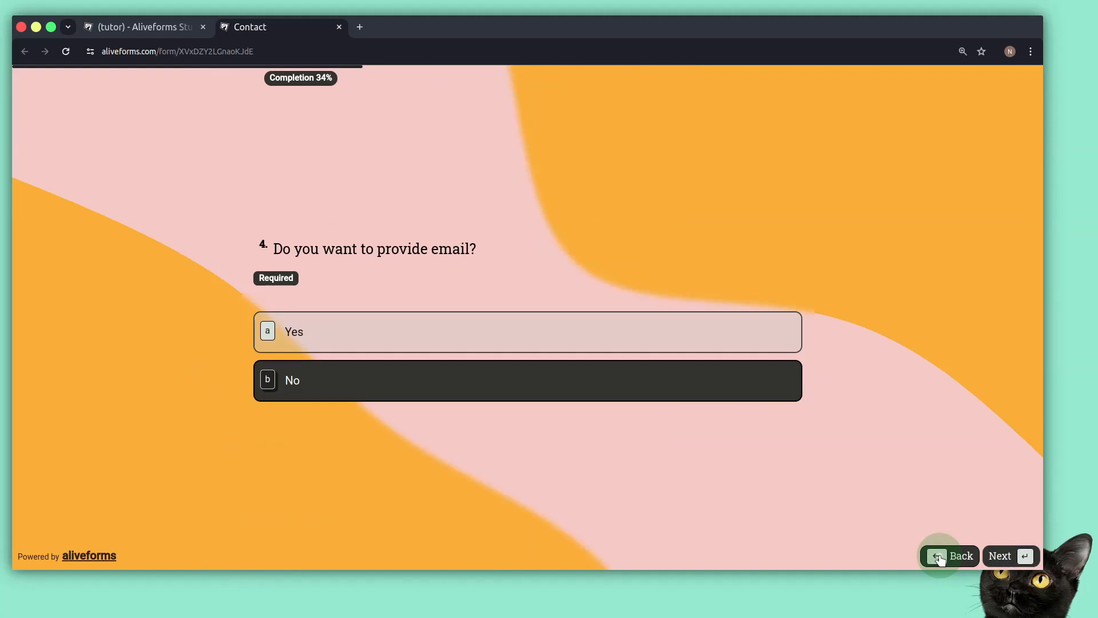
pyautogui.click(104, 27)
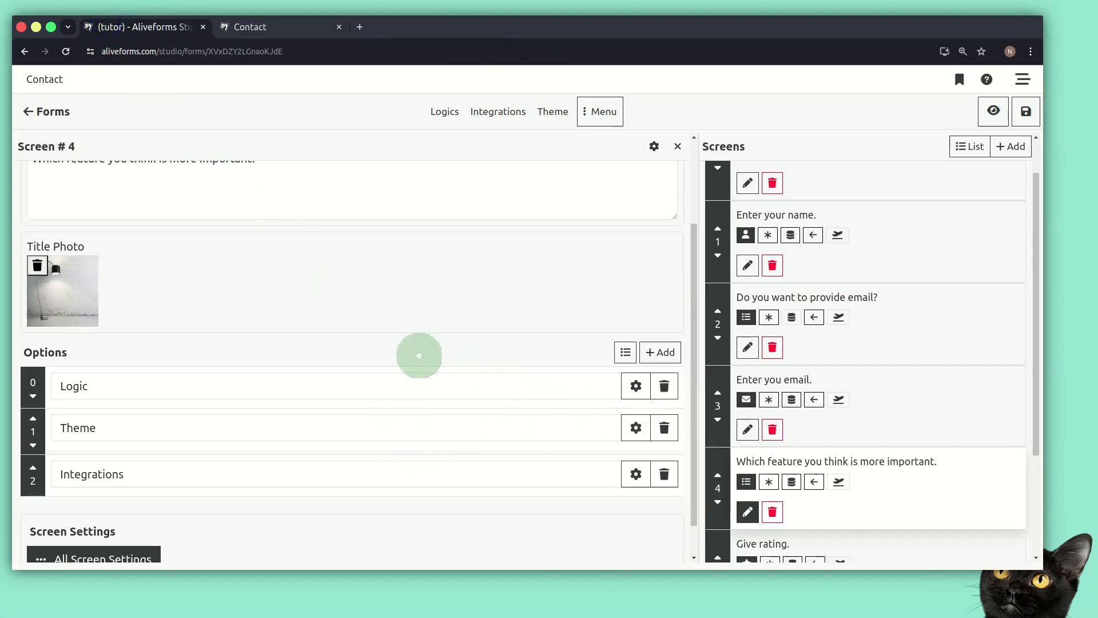
# Change 'email' to 'data' in screen 2's title, making it 'Do you want to provide data?'.
pyautogui.scroll(-1, 496, 338)
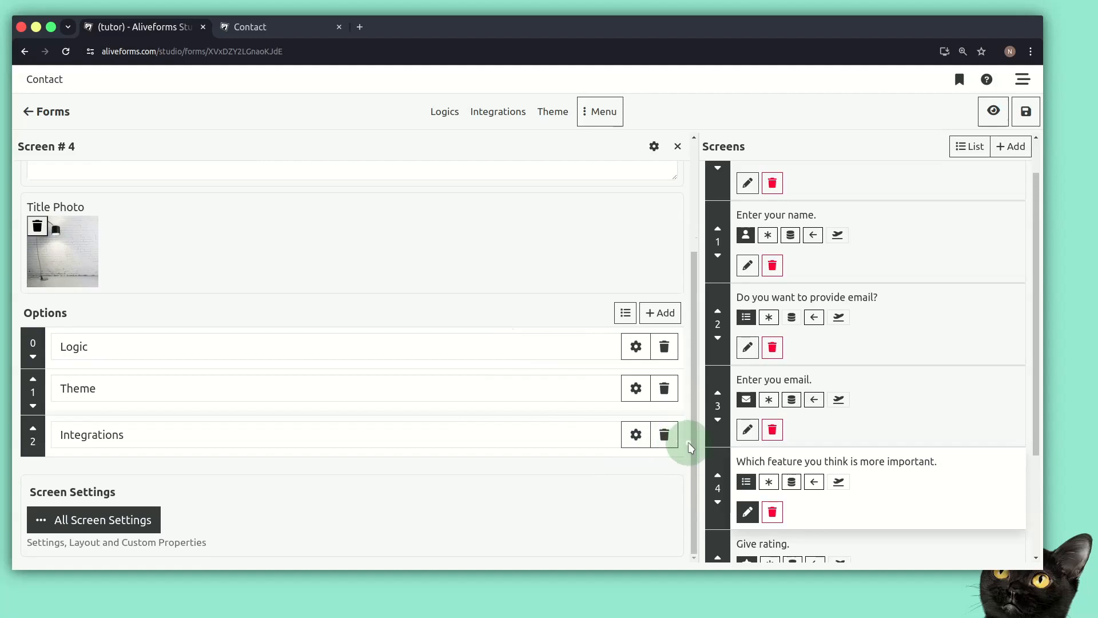
pyautogui.scroll(3, 688, 443)
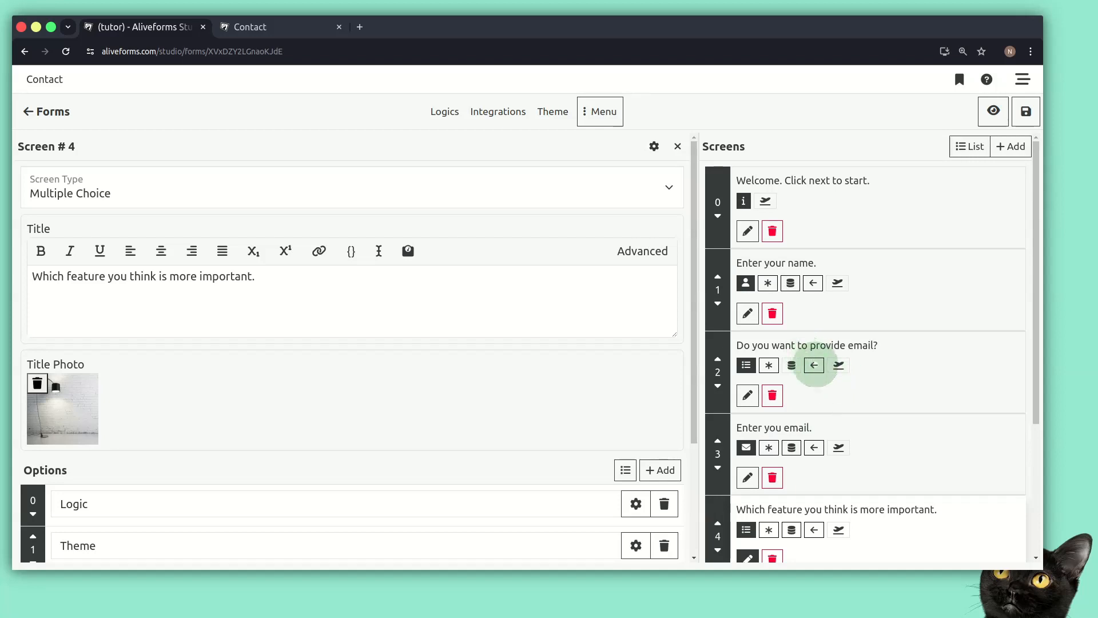
pyautogui.click(746, 394)
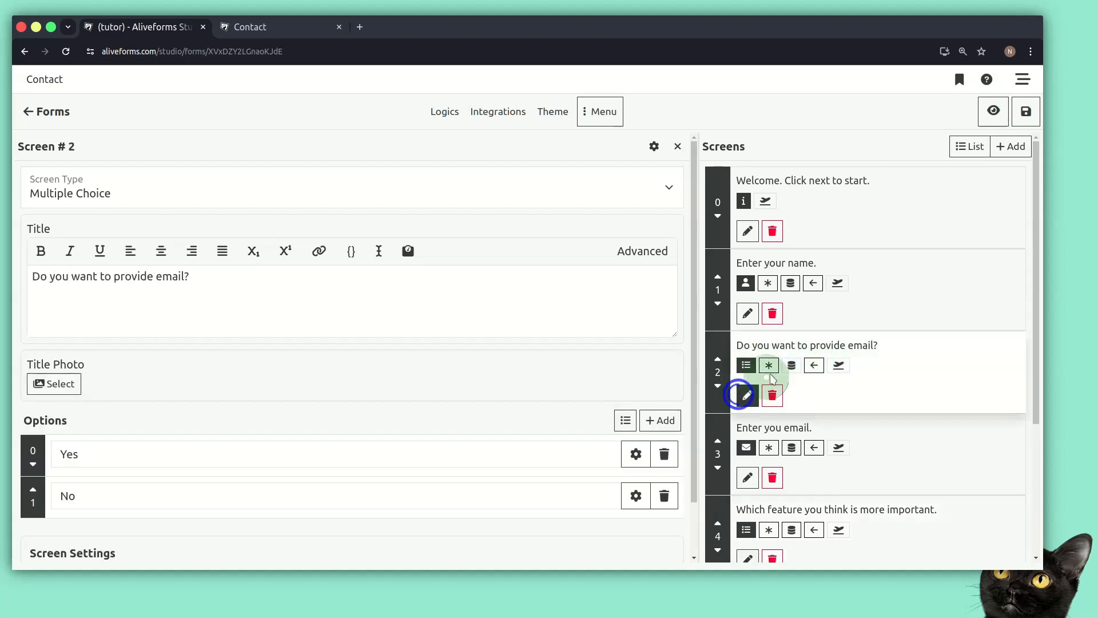
pyautogui.click(240, 289)
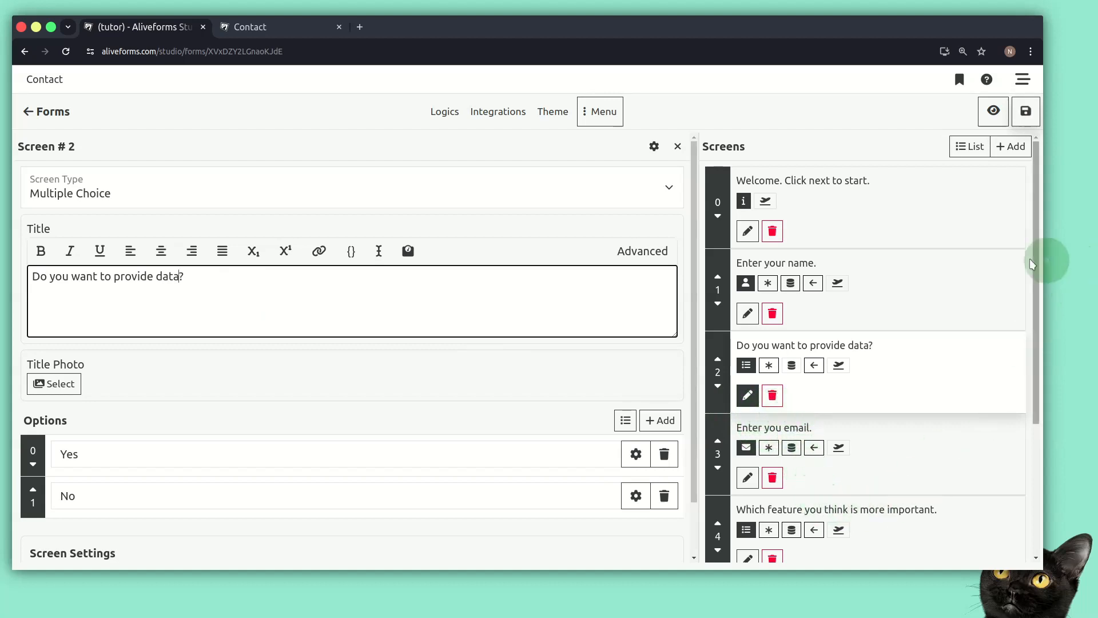
pyautogui.moveTo(1036, 261); pyautogui.dragTo(1027, 479)
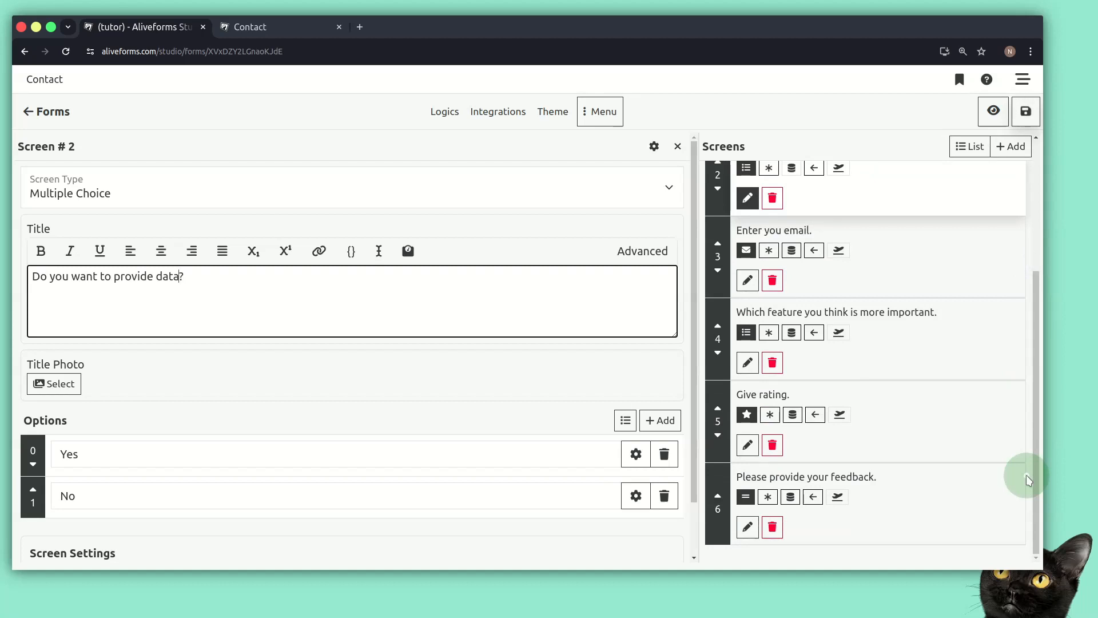
# Add an Information Screen at the end of the survey and title it 'Ok!'.
pyautogui.click(1010, 147)
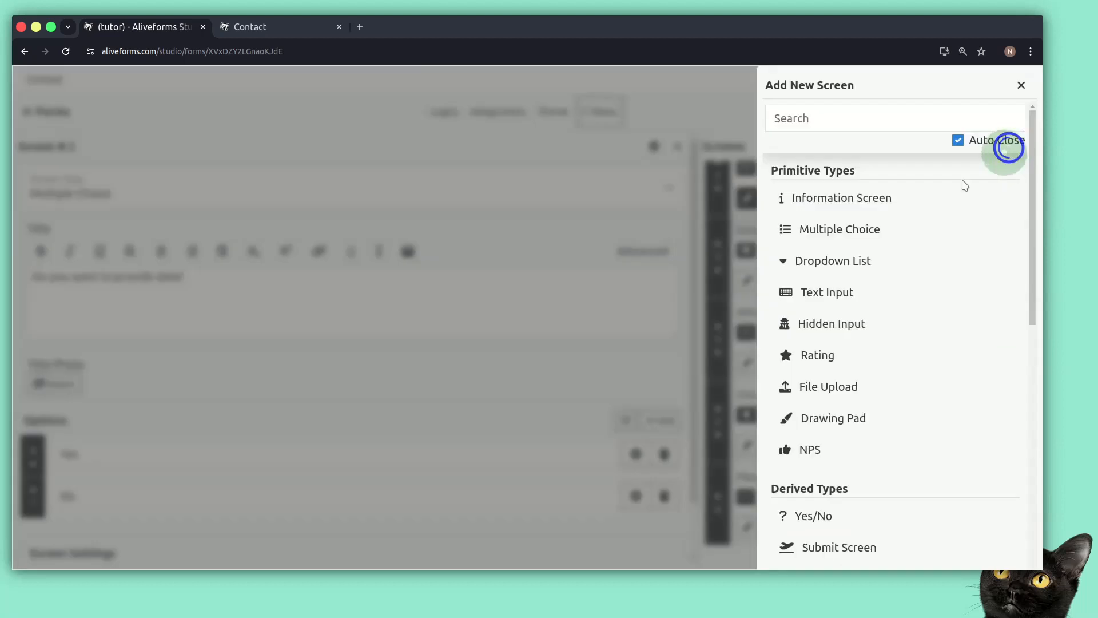
pyautogui.click(805, 200)
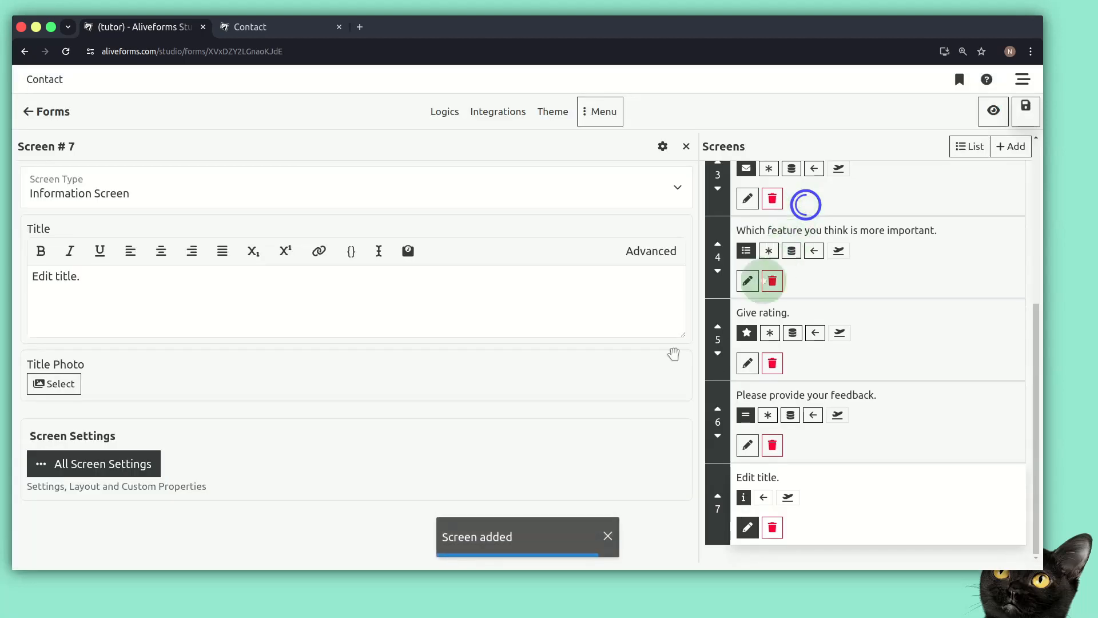
pyautogui.click(354, 323)
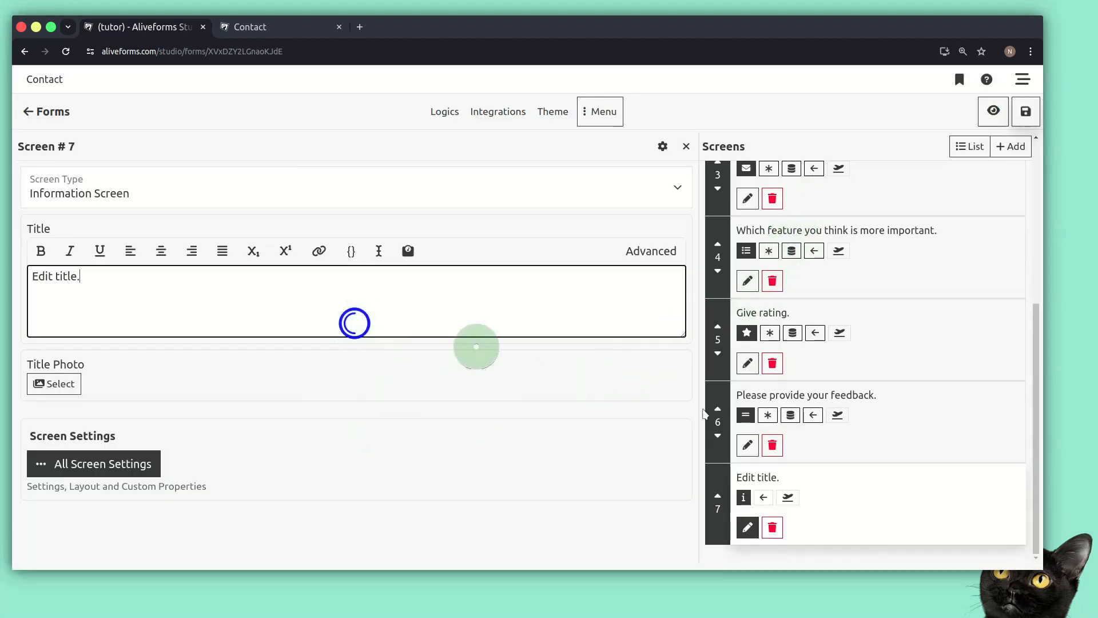
pyautogui.tripleClick(445, 303)
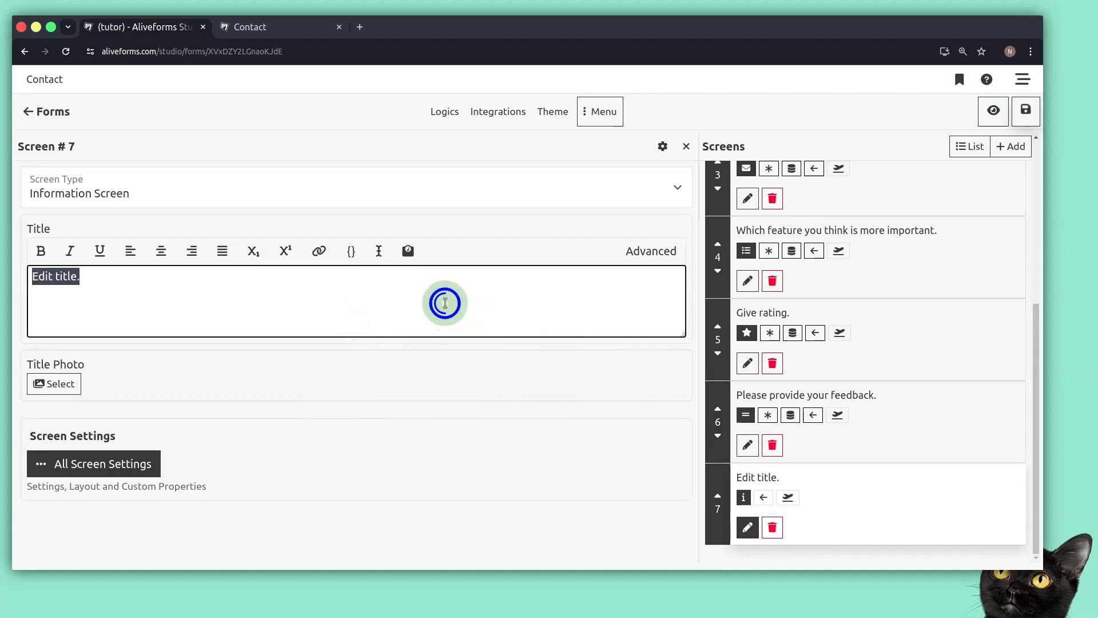
pyautogui.write('Ok!')
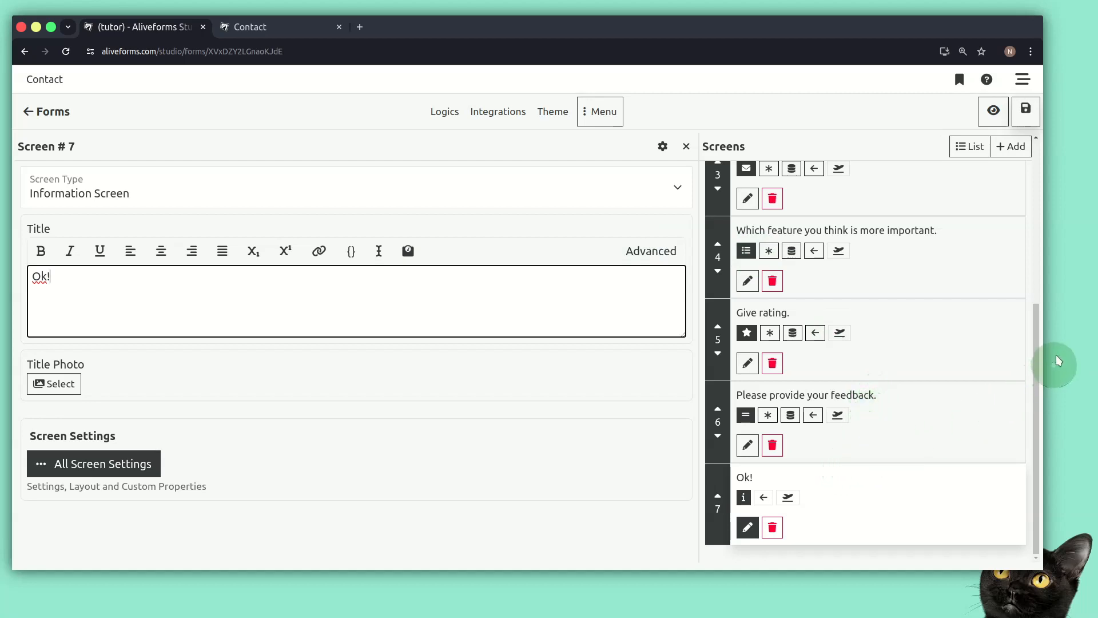
pyautogui.moveTo(1038, 351); pyautogui.dragTo(1037, 267)
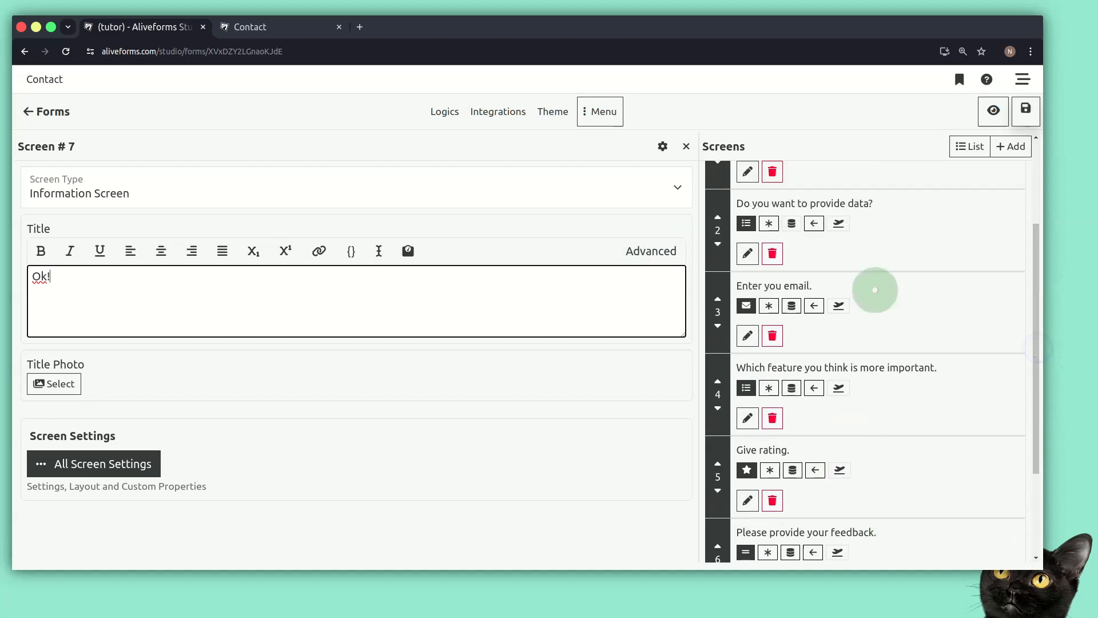
# Point screen 2's No option to screen 7, 'Ok!', instead of the feature question.
pyautogui.click(744, 224)
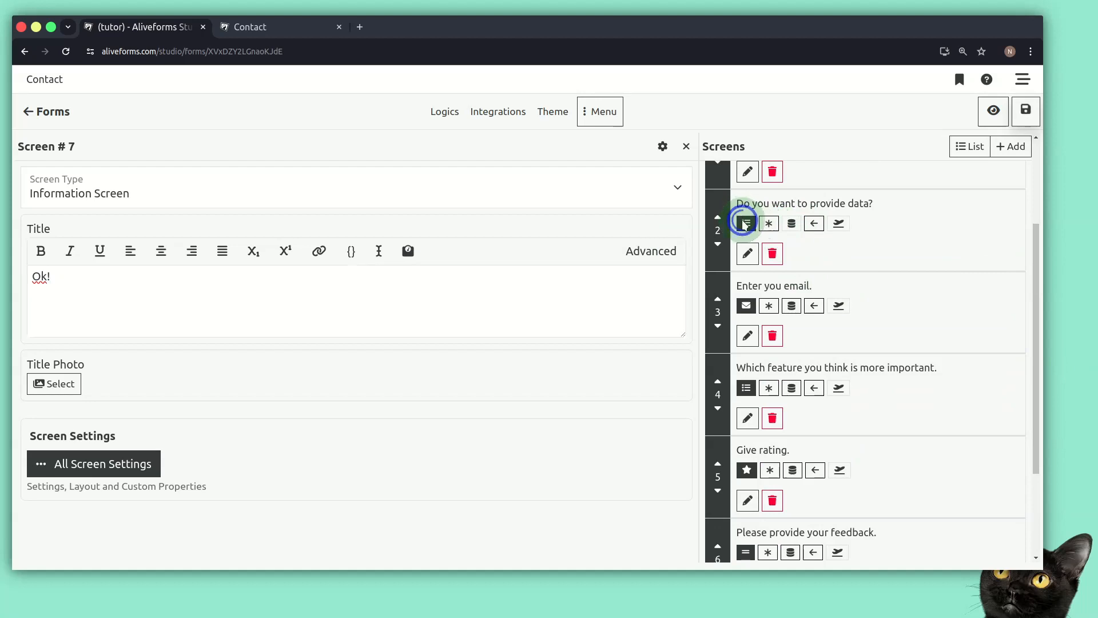
pyautogui.click(745, 253)
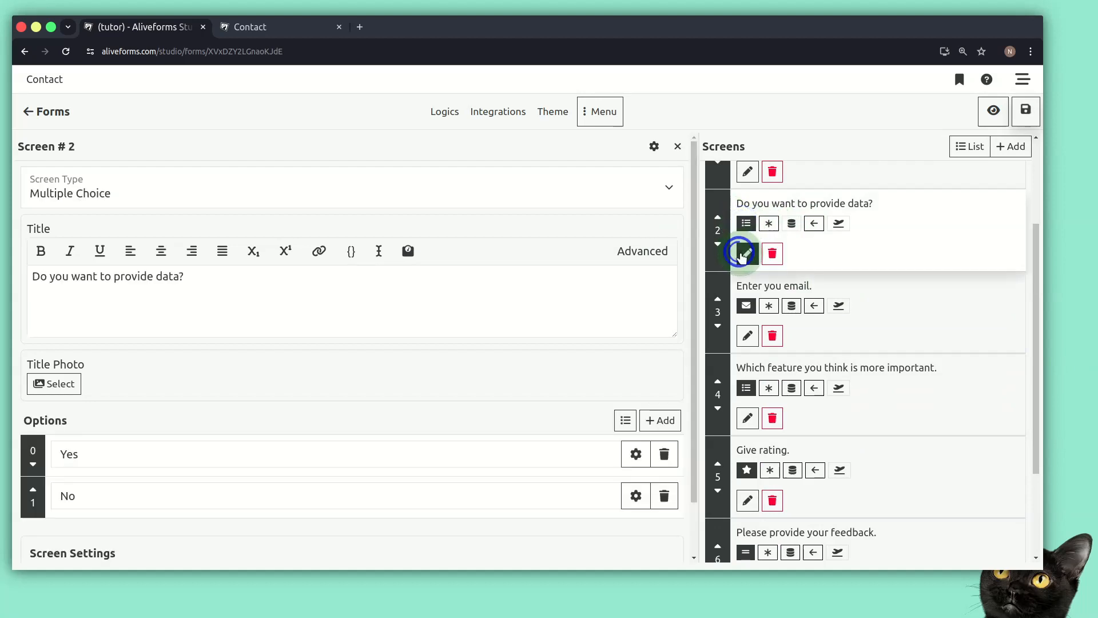
pyautogui.click(635, 495)
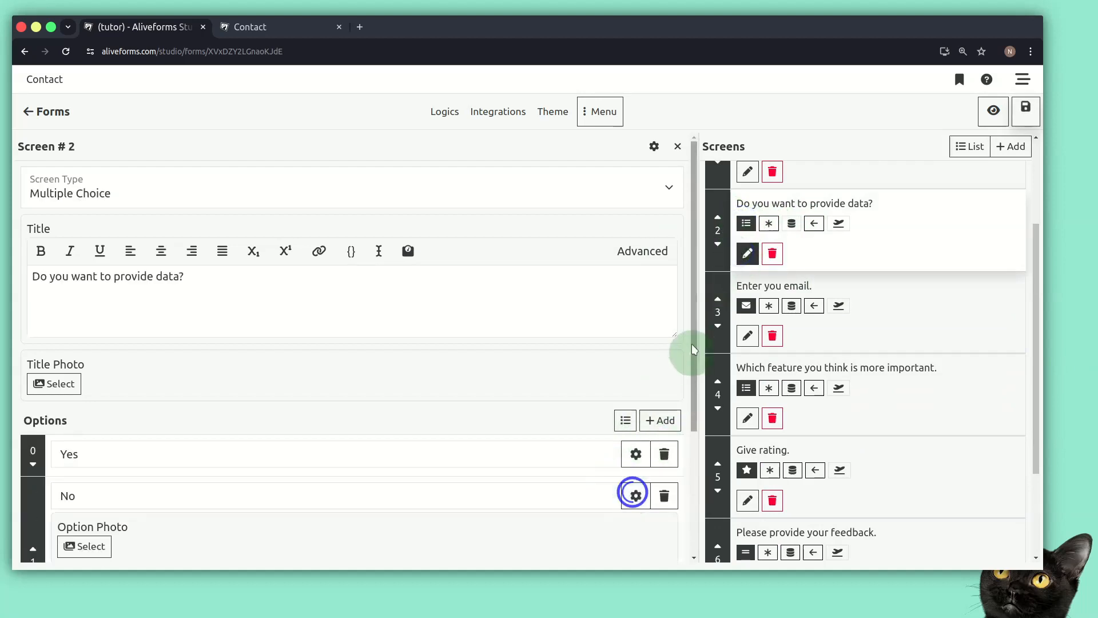
pyautogui.moveTo(691, 344); pyautogui.dragTo(658, 392)
pyautogui.click(472, 481)
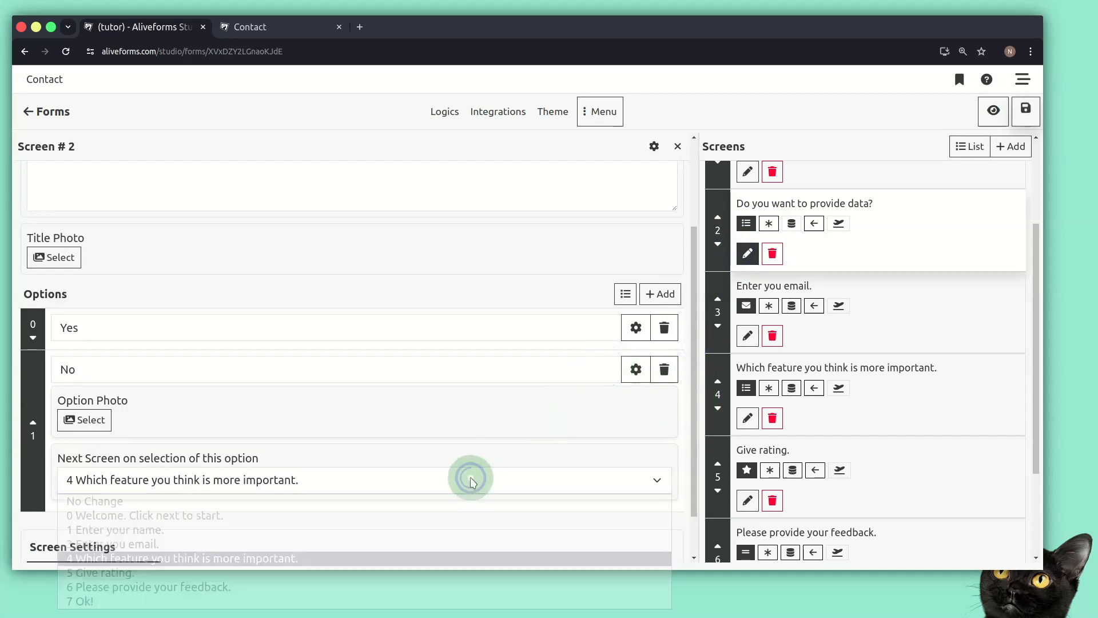
pyautogui.click(370, 600)
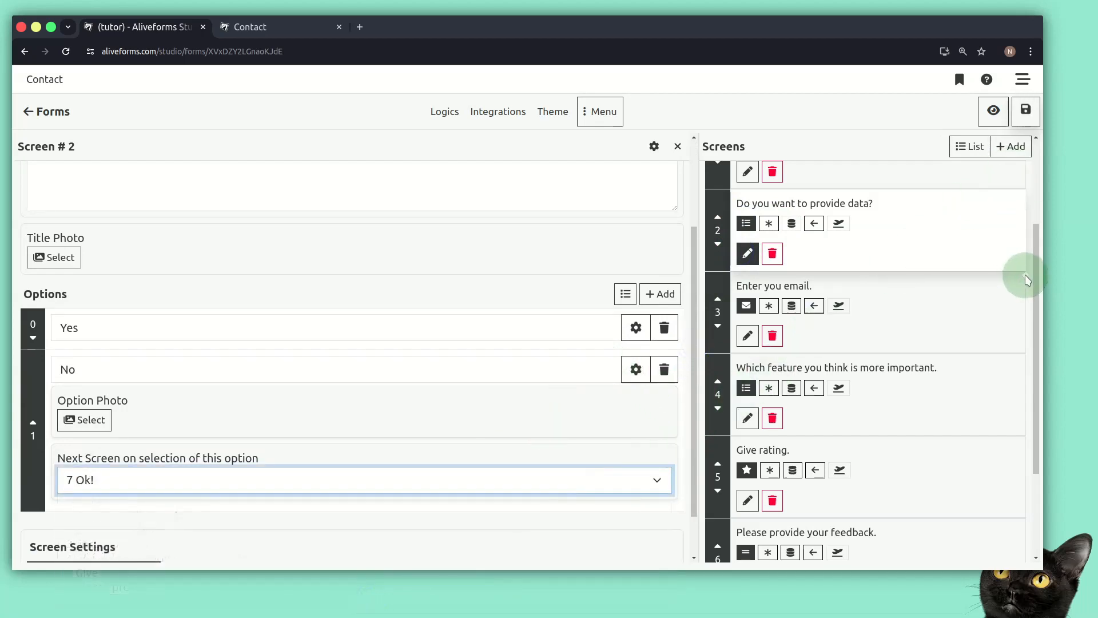
# Mark screen 6, 'Please provide your feedback.', as the submit screen.
pyautogui.moveTo(1037, 277); pyautogui.dragTo(1013, 418)
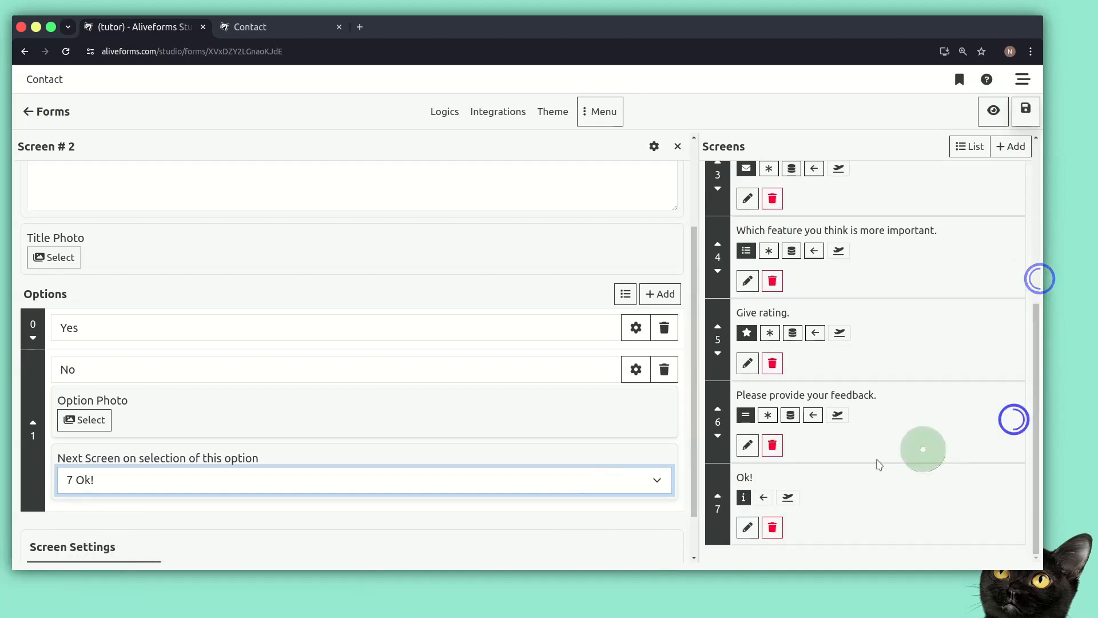
pyautogui.rightClick(785, 403)
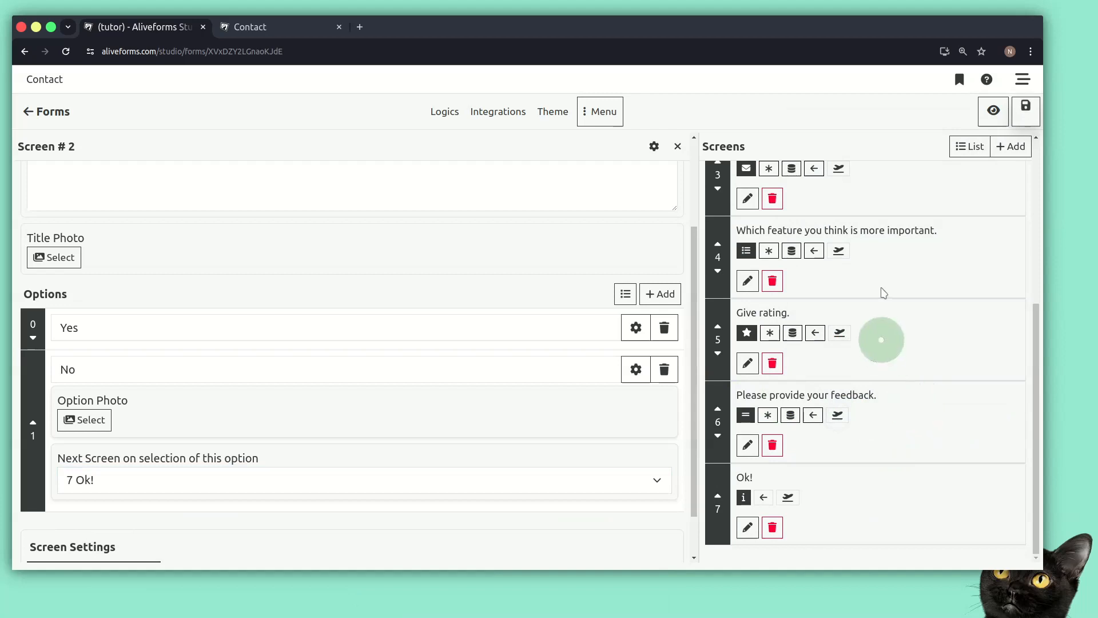
pyautogui.click(838, 418)
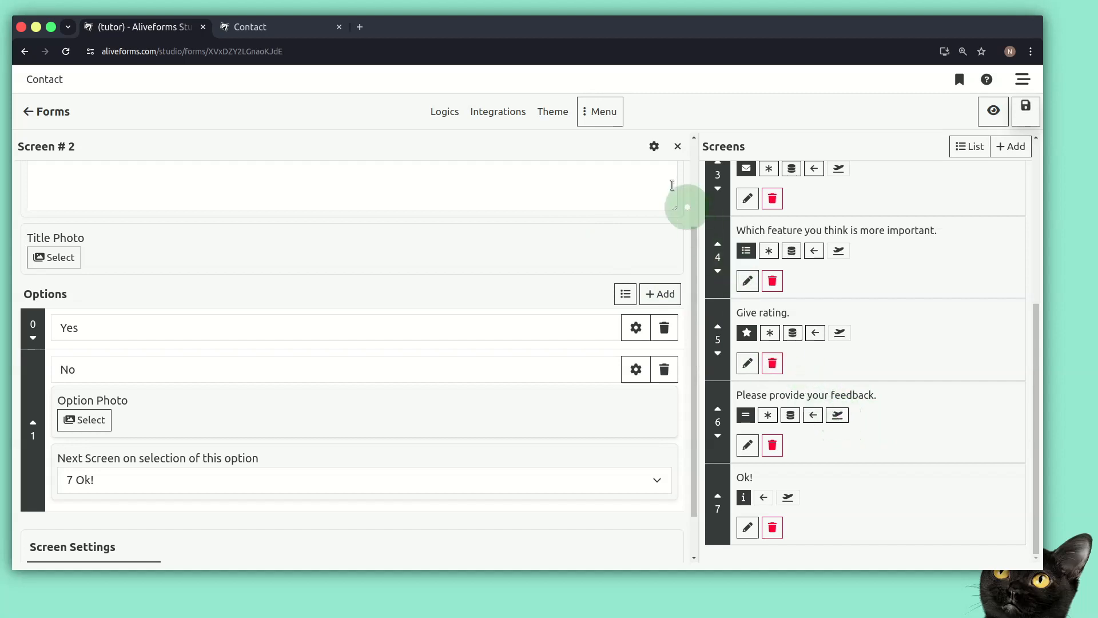
# Open screen 2's full settings panel, review it, and close it.
pyautogui.click(652, 148)
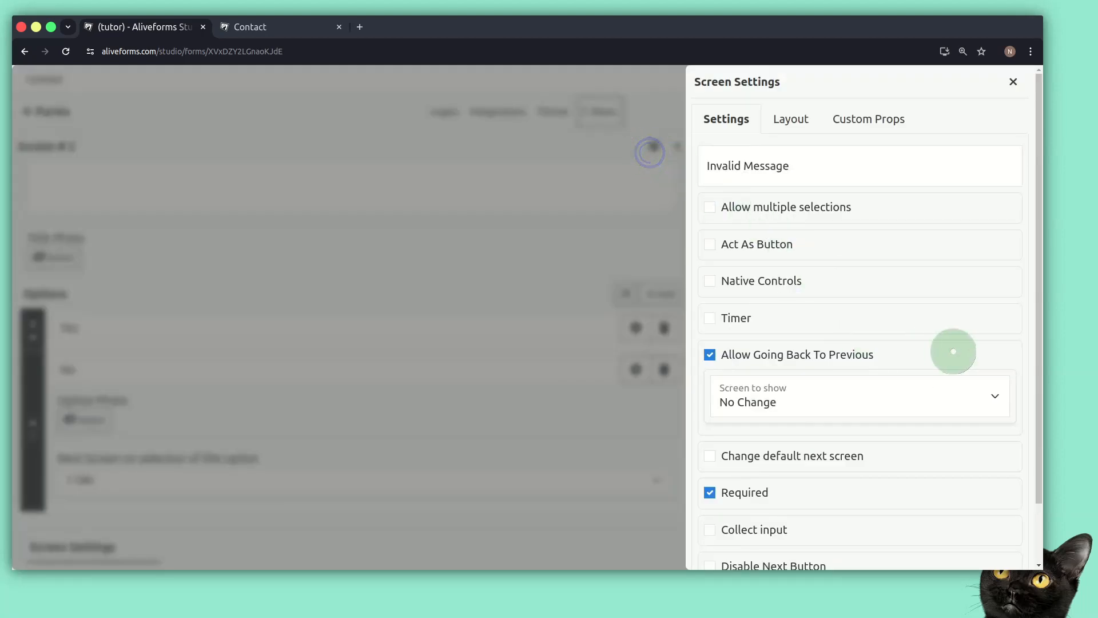
pyautogui.moveTo(1038, 301); pyautogui.dragTo(1027, 410)
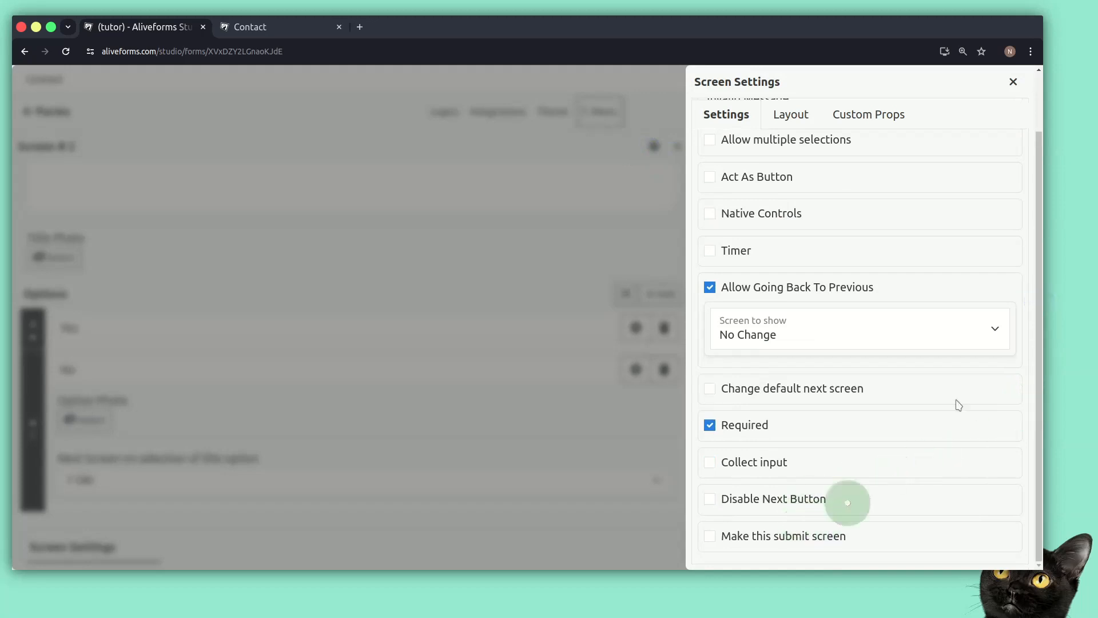
pyautogui.click(1012, 81)
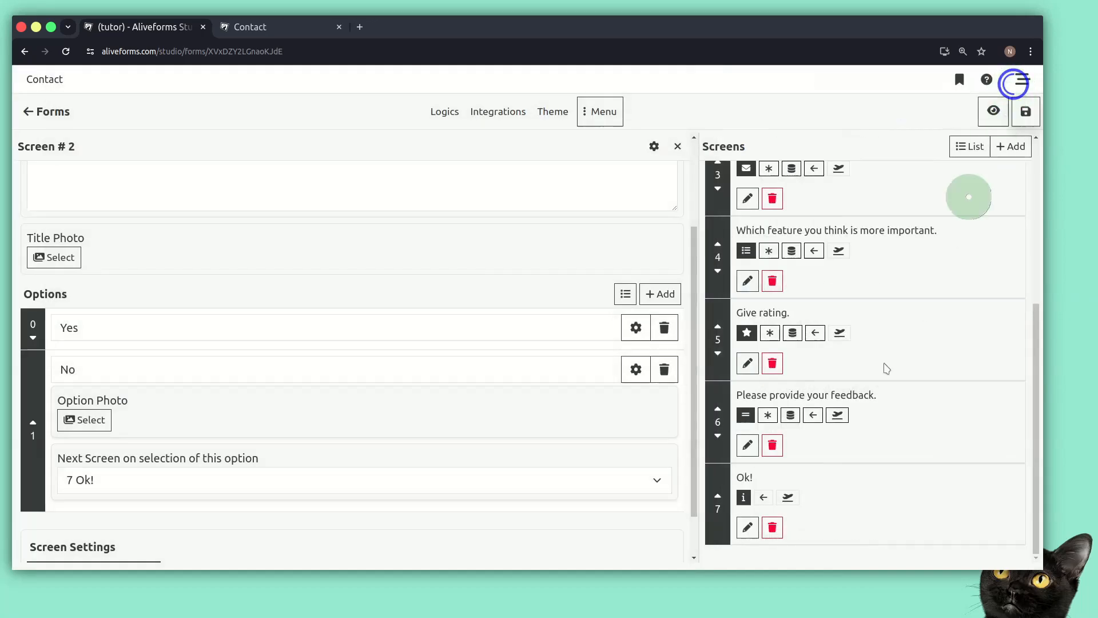
# Open feedback screen 6 and confirm in its settings that it is the submit screen.
pyautogui.click(747, 450)
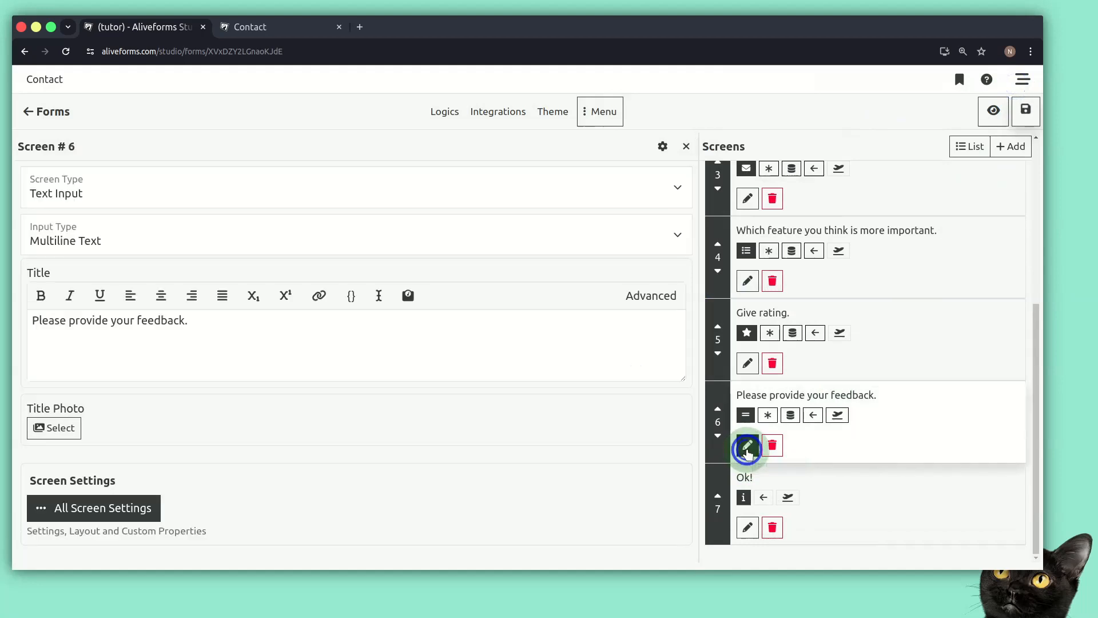
pyautogui.click(662, 146)
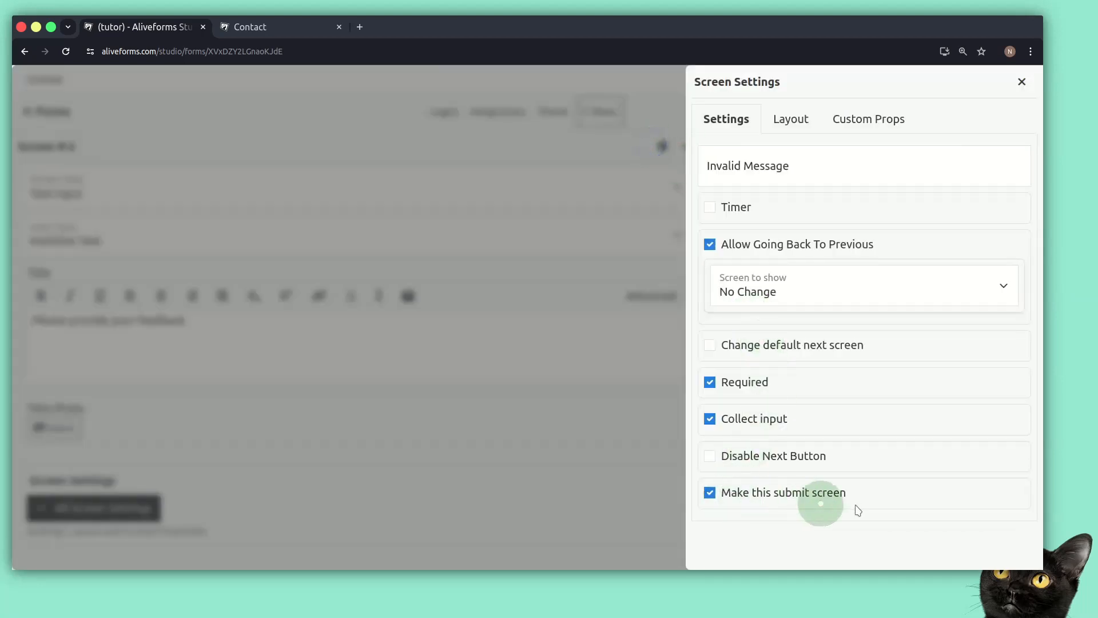
pyautogui.click(1027, 89)
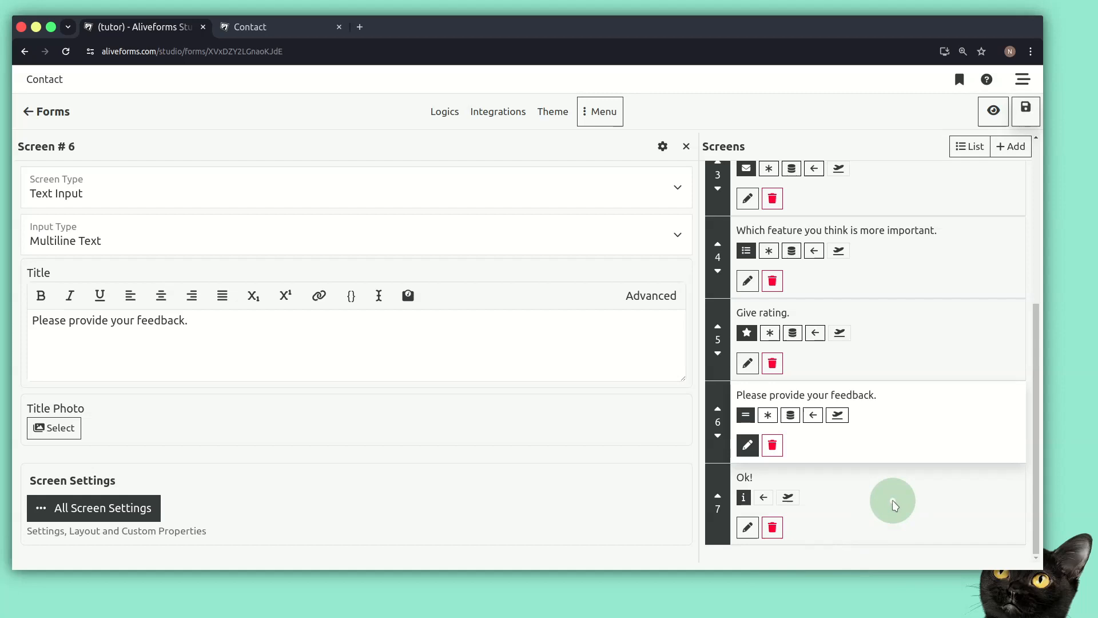
# Let the Ok! screen go back to '0 Welcome', disable its Next button, and save the form.
pyautogui.click(747, 526)
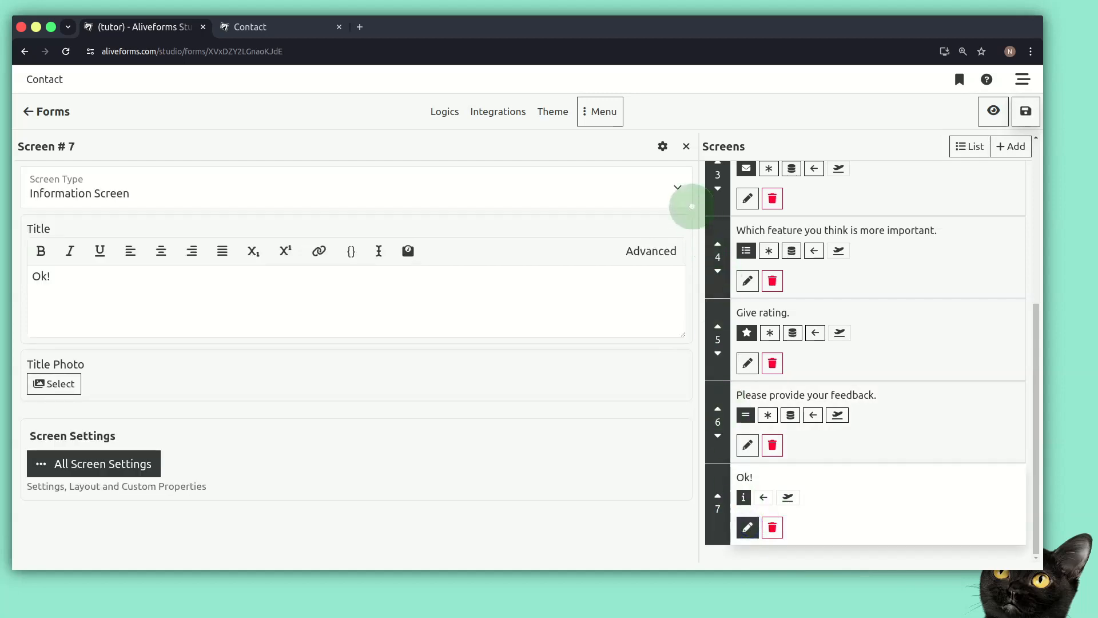
pyautogui.click(662, 147)
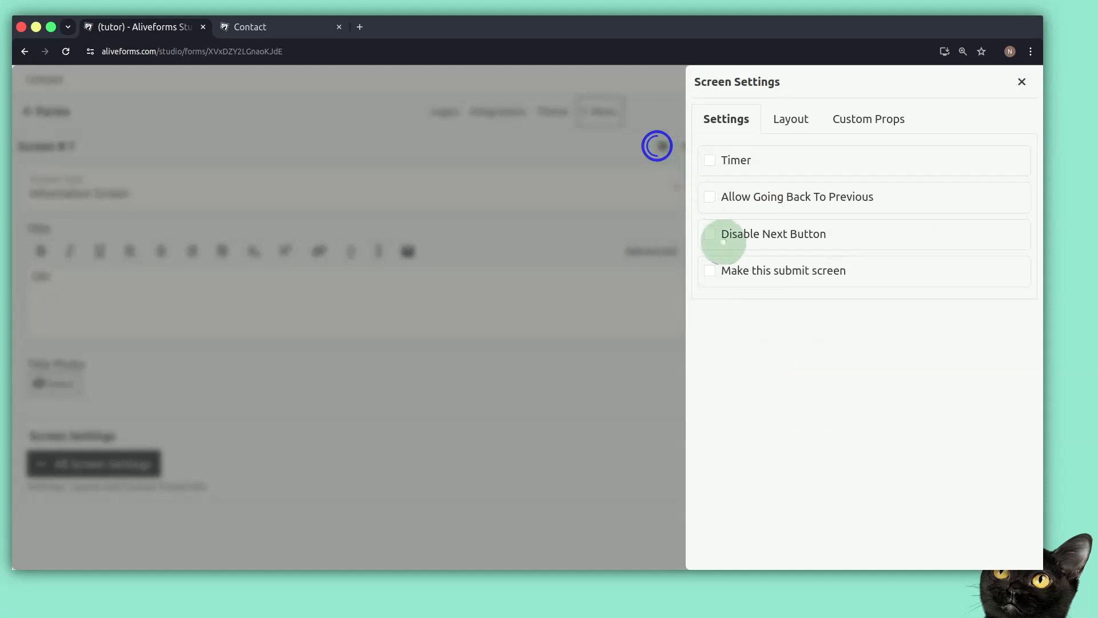
pyautogui.click(759, 201)
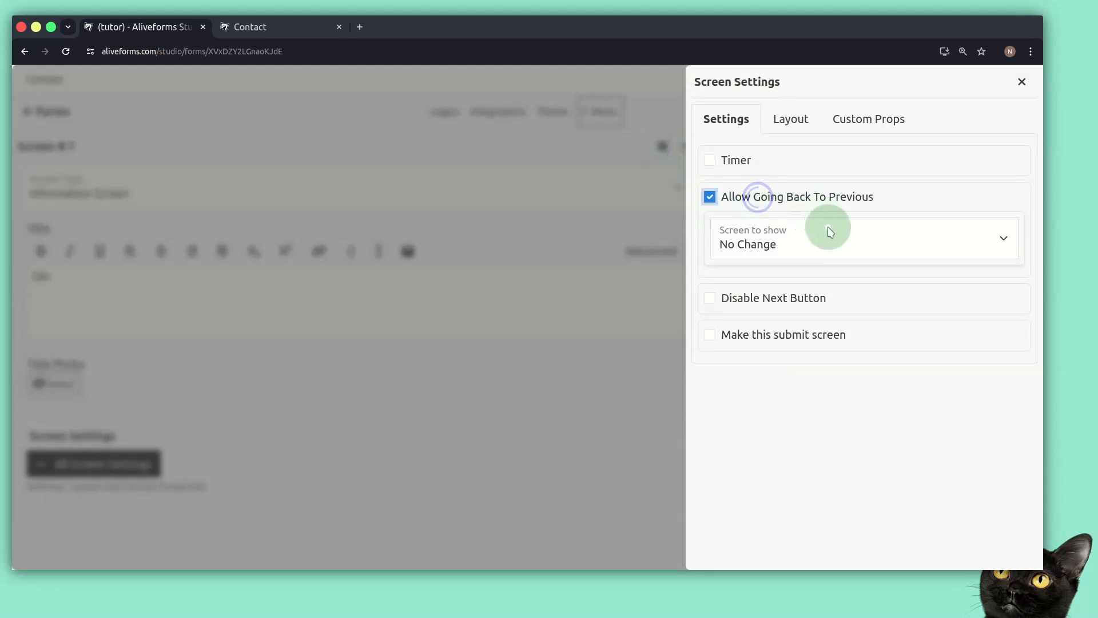
pyautogui.click(828, 227)
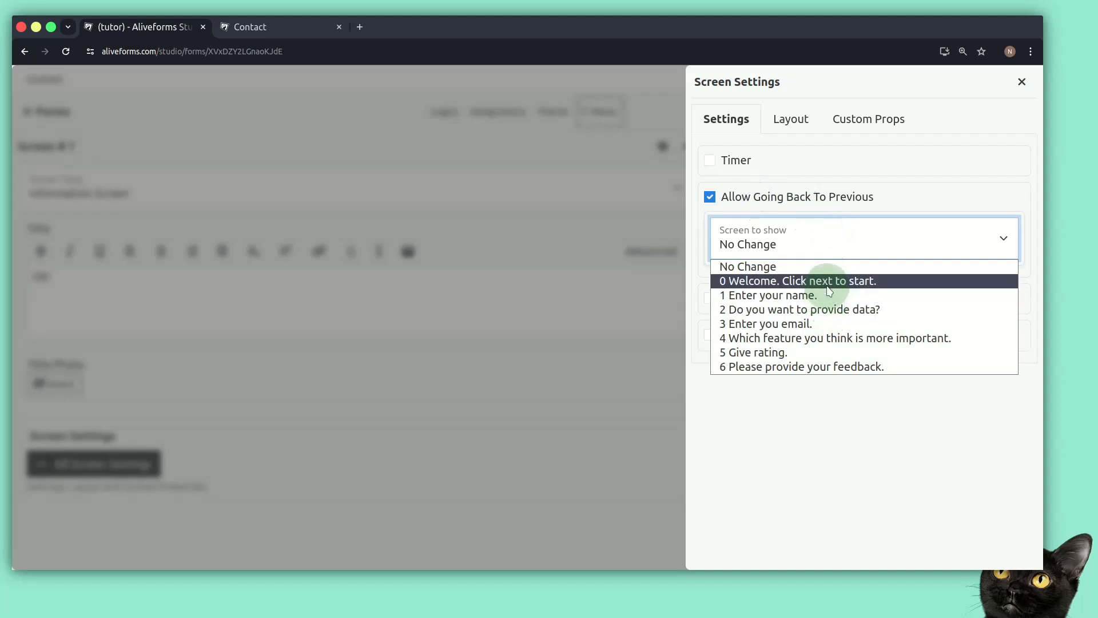
pyautogui.click(816, 283)
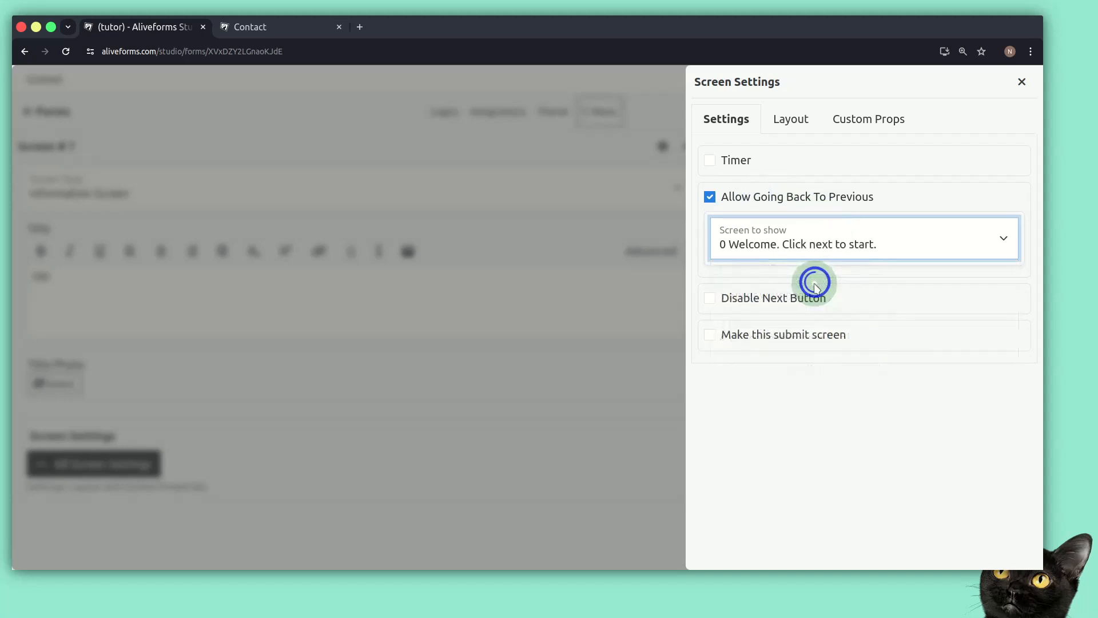
pyautogui.click(802, 298)
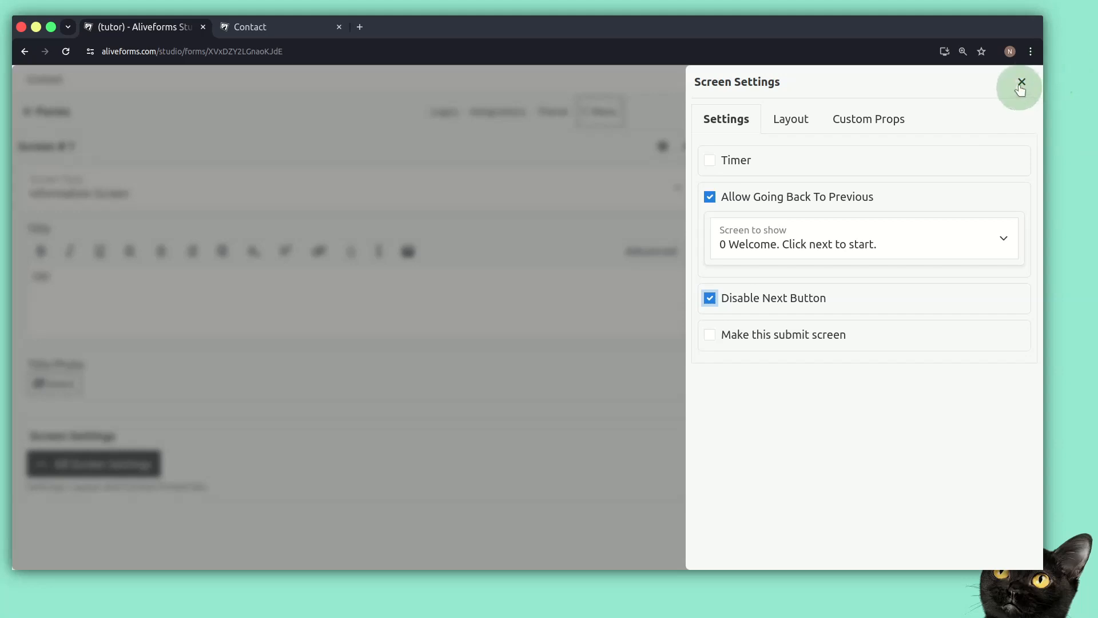
pyautogui.click(1022, 82)
pyautogui.click(1018, 106)
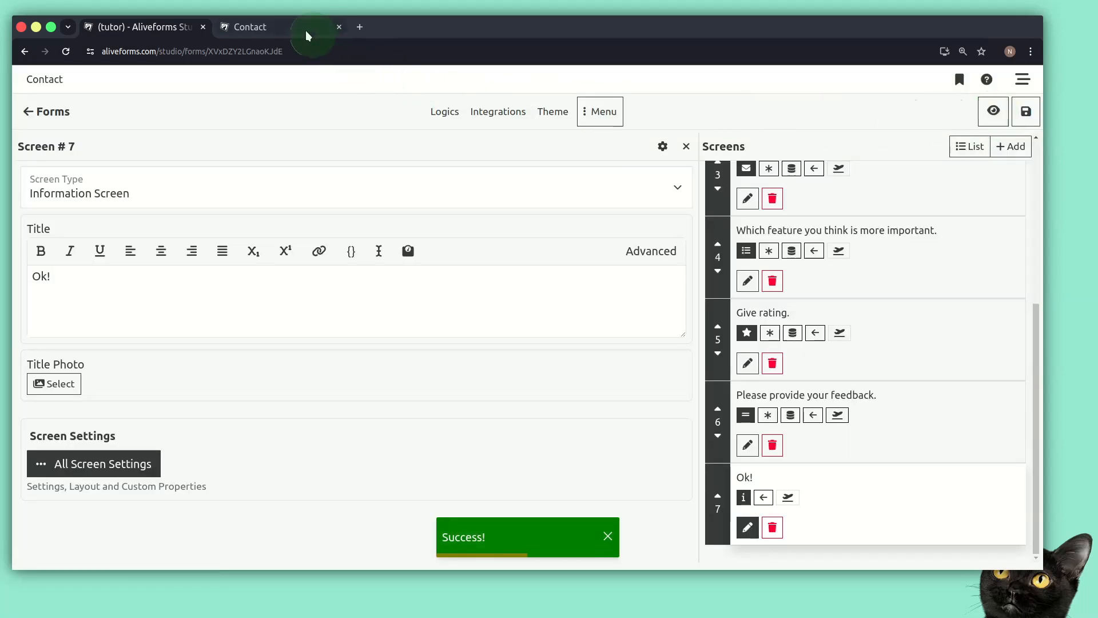
# In the live form, enter a name, answer No to reach Ok!, then go back to Welcome.
pyautogui.click(306, 34)
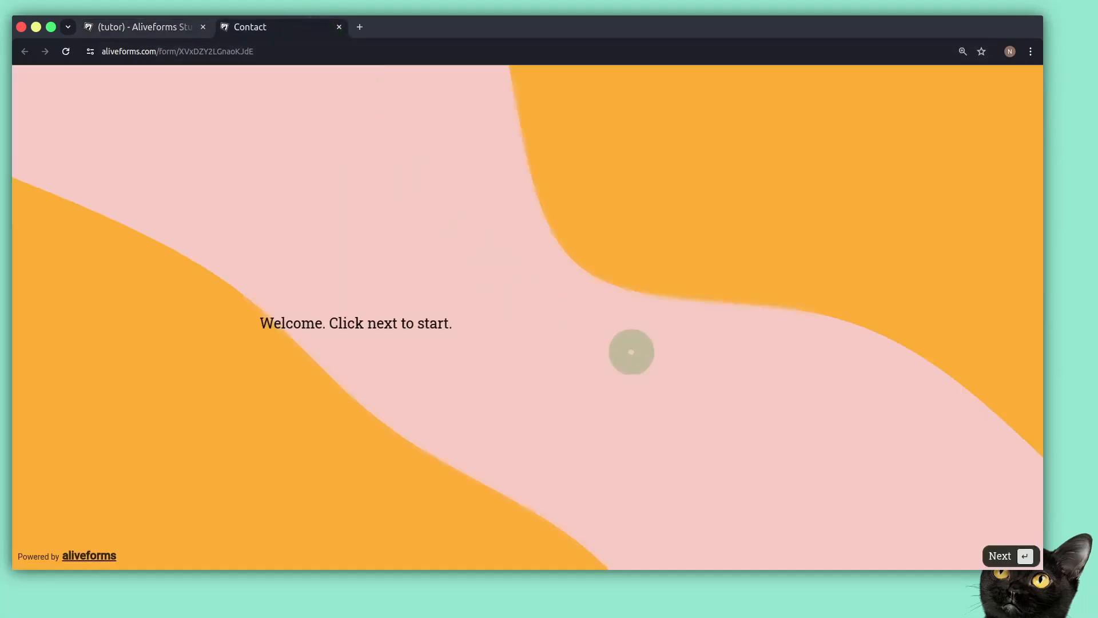
pyautogui.click(1018, 565)
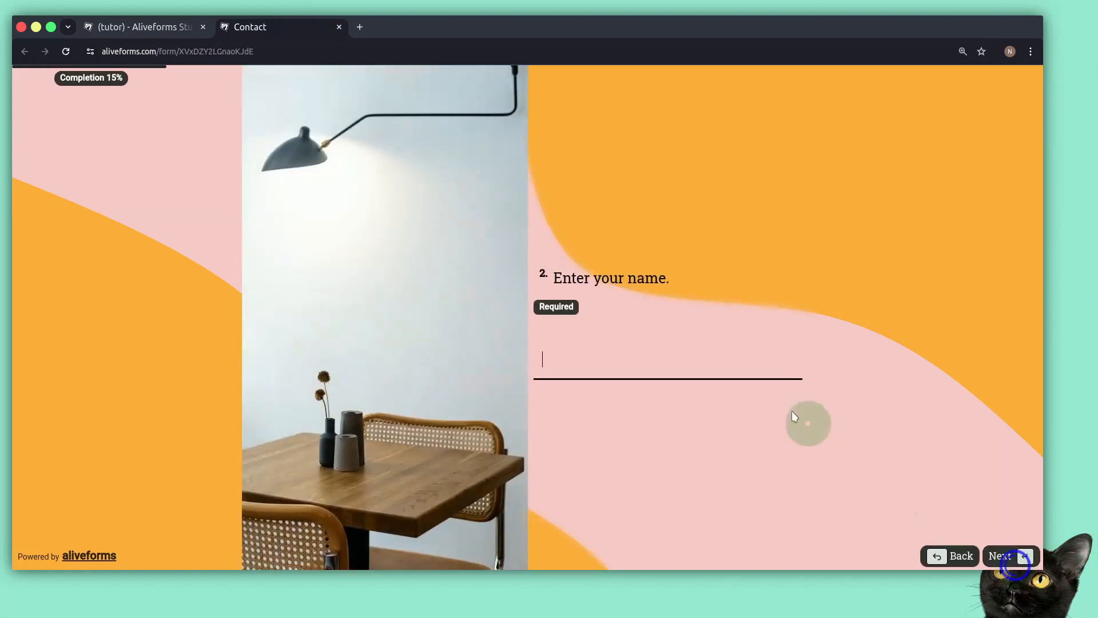
pyautogui.write('Nabeel')
pyautogui.press('Return')
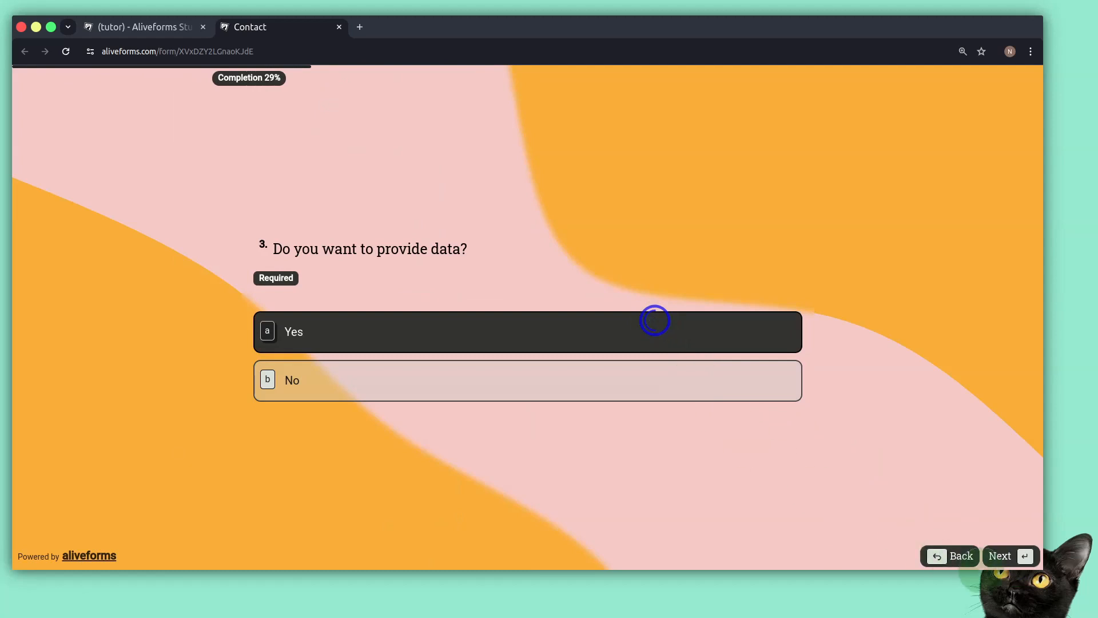
pyautogui.click(576, 372)
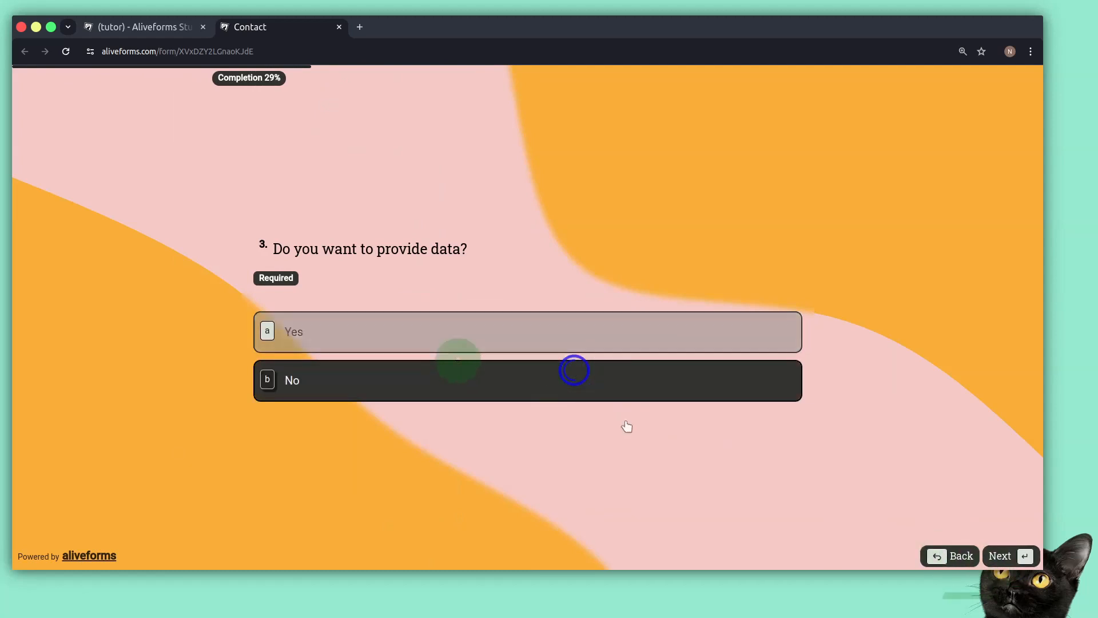
pyautogui.click(1016, 559)
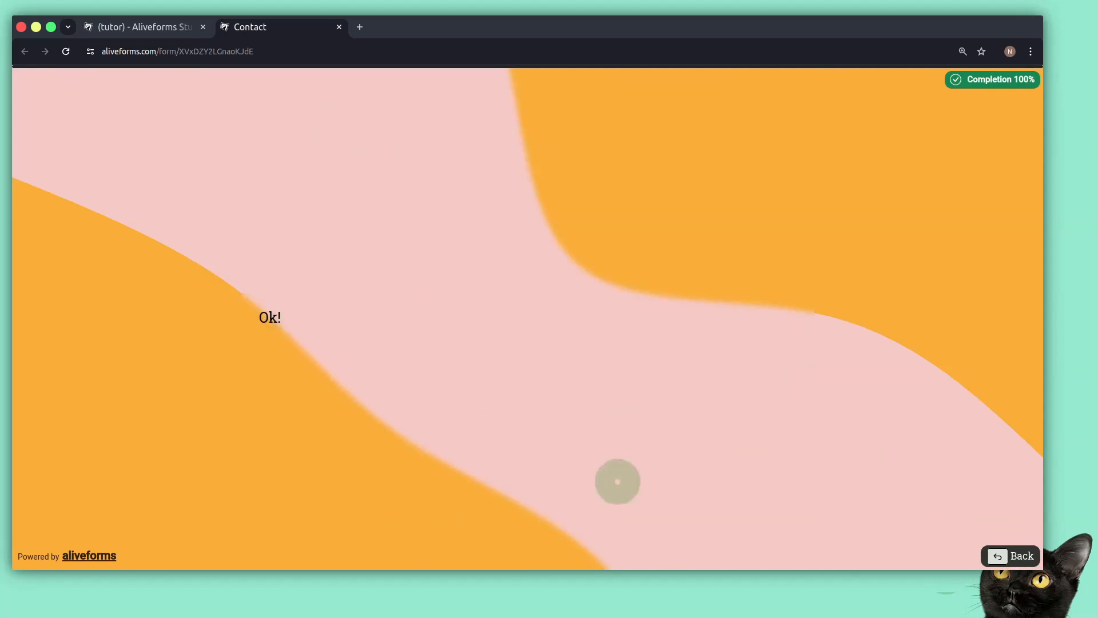
pyautogui.click(997, 555)
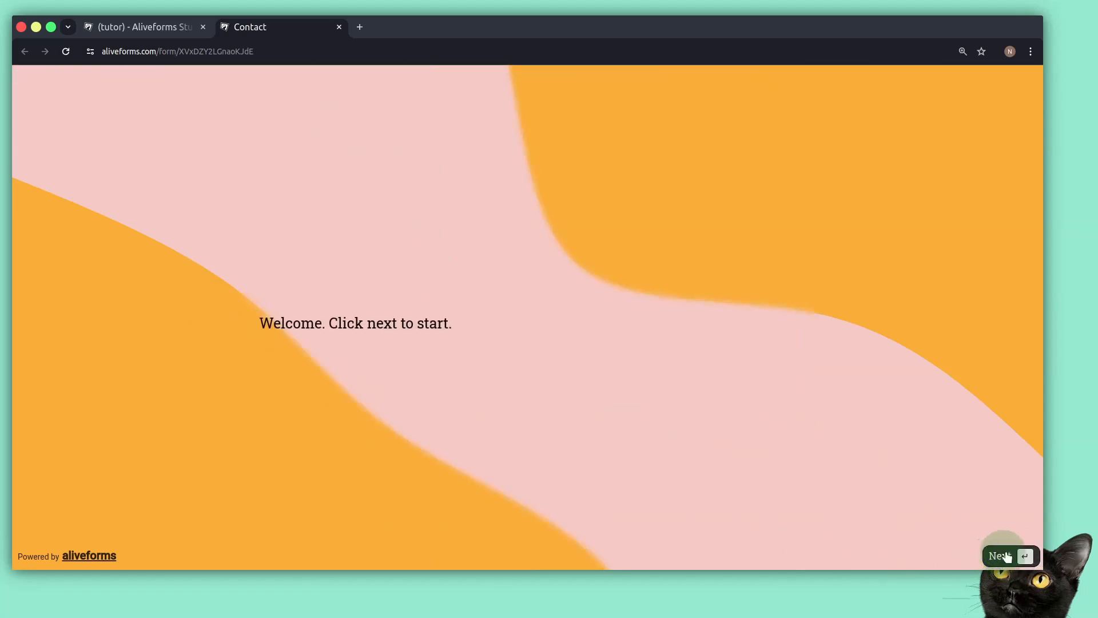
# Restart the live form, answer Yes to providing data, and enter an email address.
pyautogui.click(1005, 561)
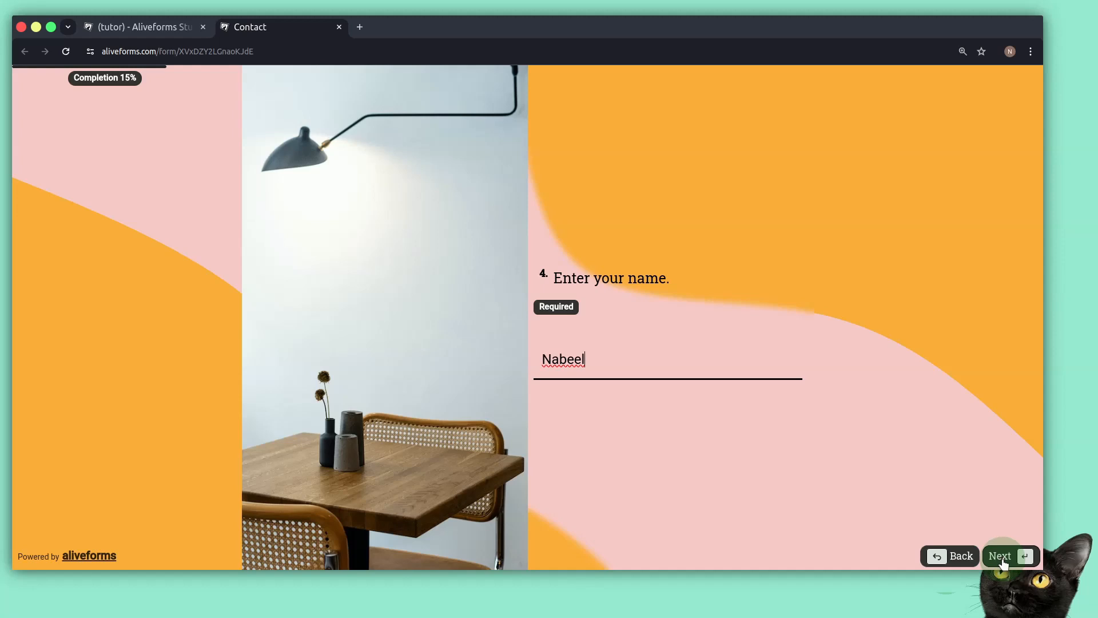
pyautogui.click(1003, 562)
pyautogui.click(610, 339)
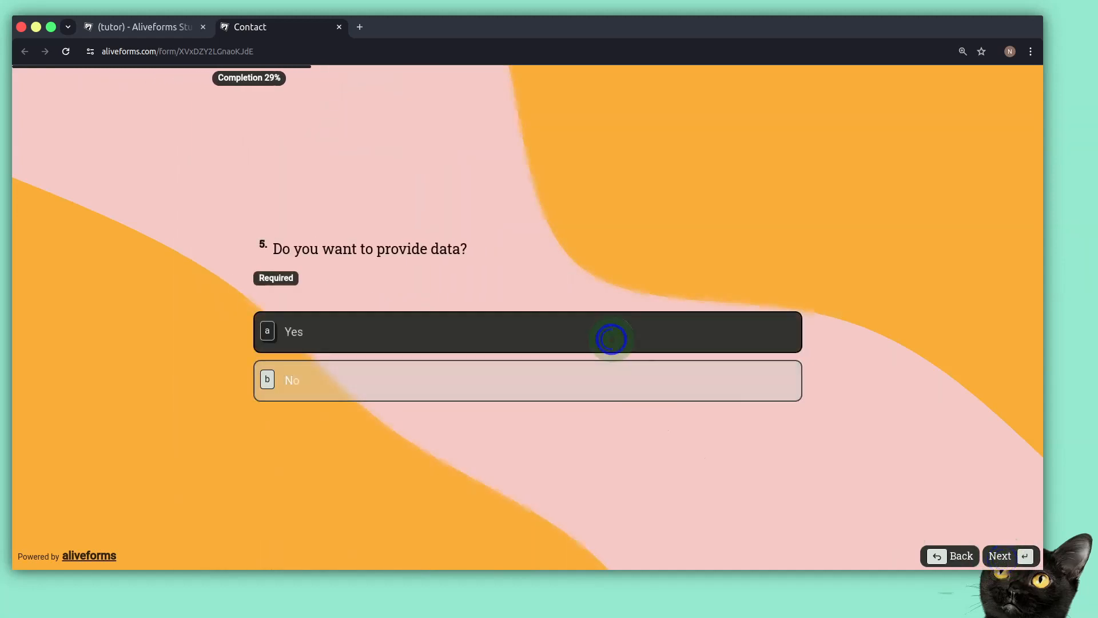
pyautogui.click(1005, 557)
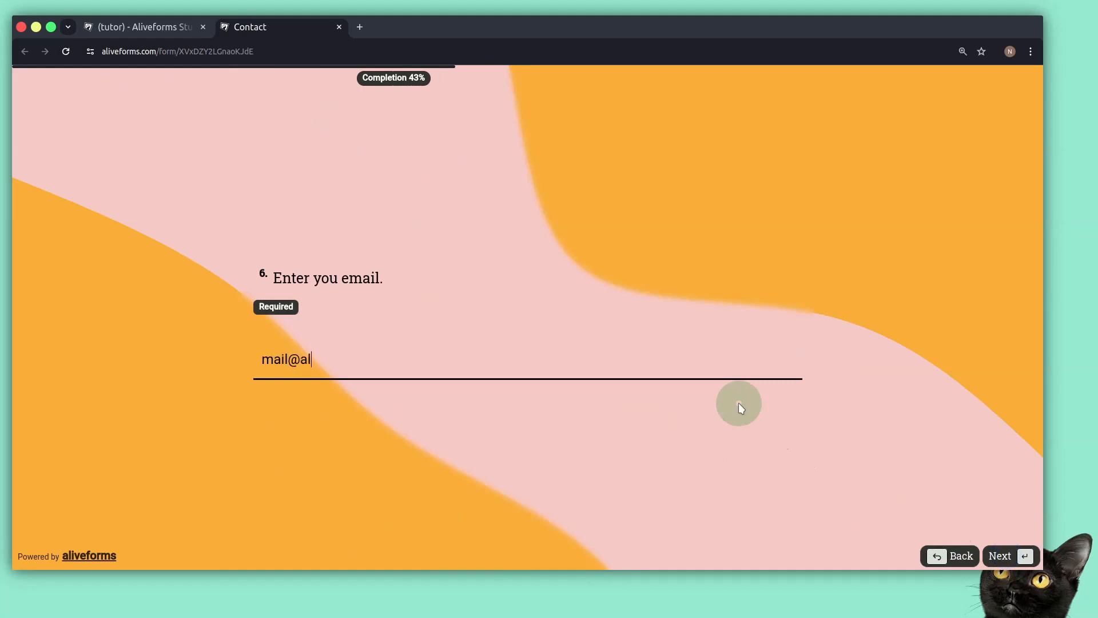
pyautogui.press('Return')
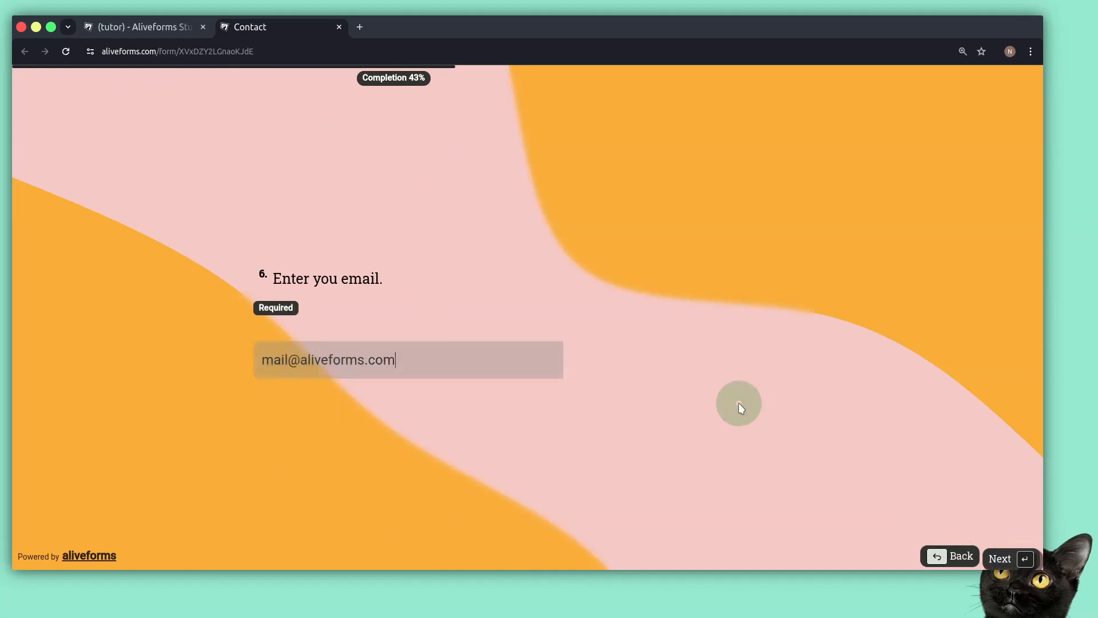
# Choose Logic as the more important feature, give five stars, and start writing feedback.
pyautogui.click(540, 317)
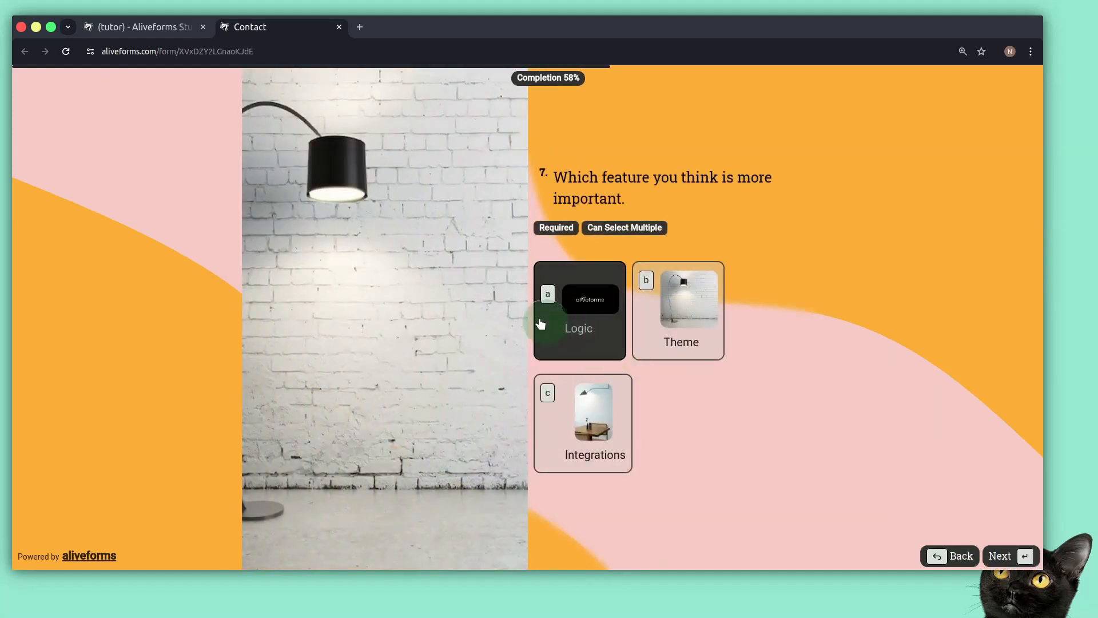
pyautogui.click(1022, 558)
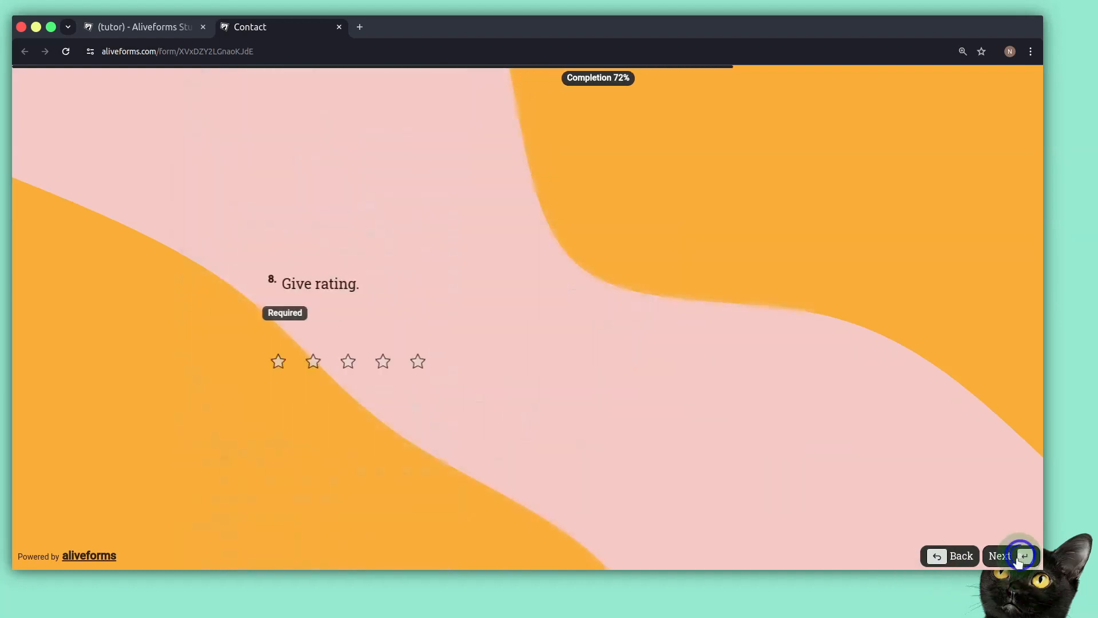
pyautogui.click(412, 365)
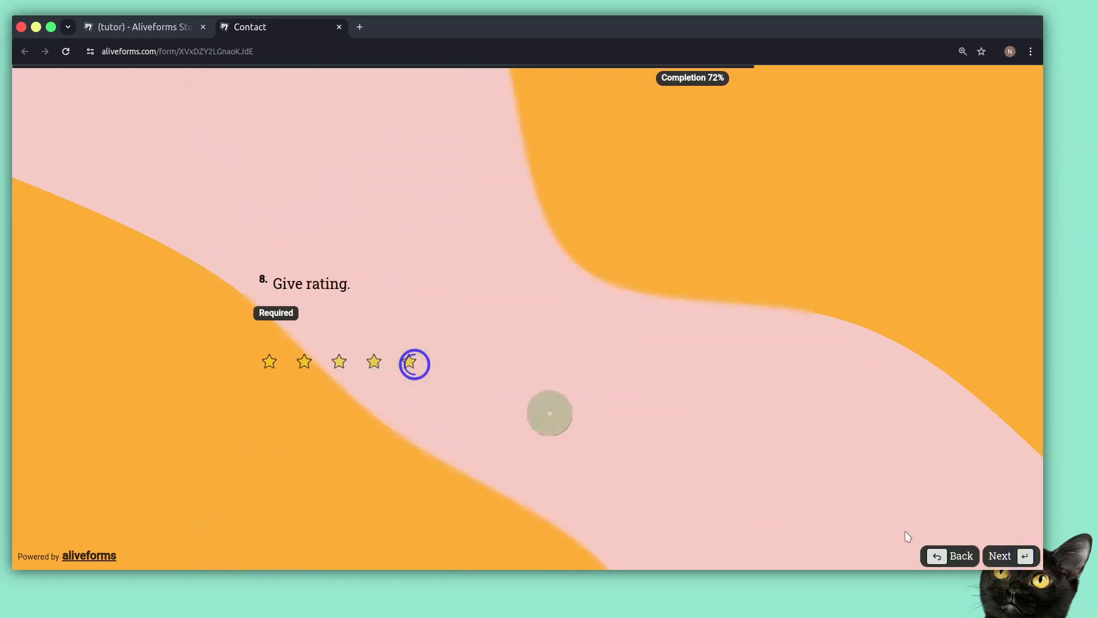
pyautogui.click(1000, 554)
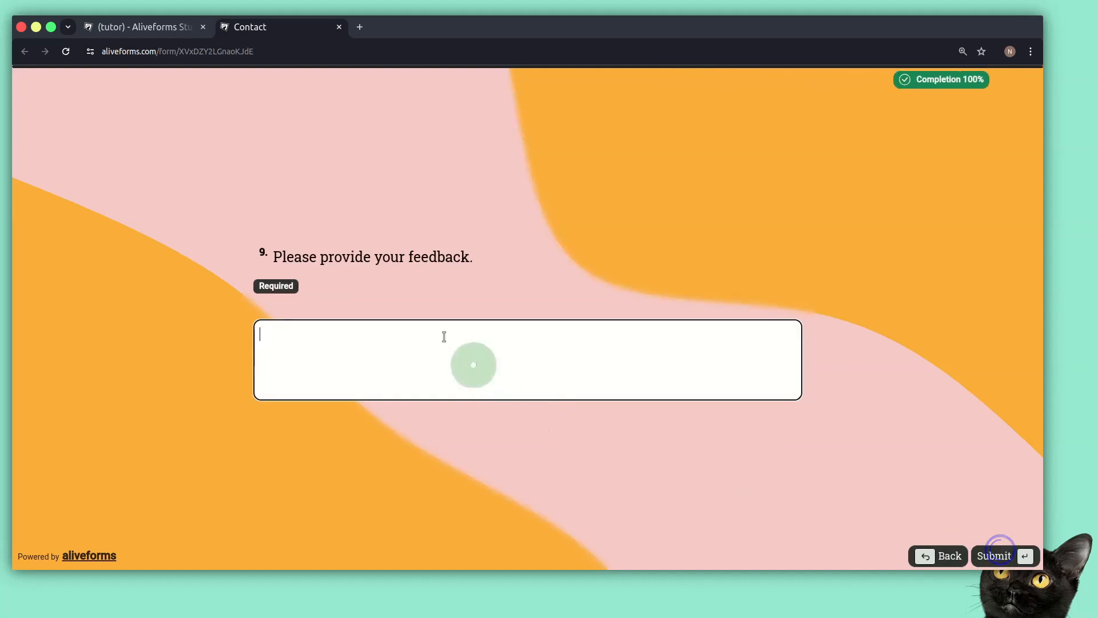
pyautogui.click(444, 337)
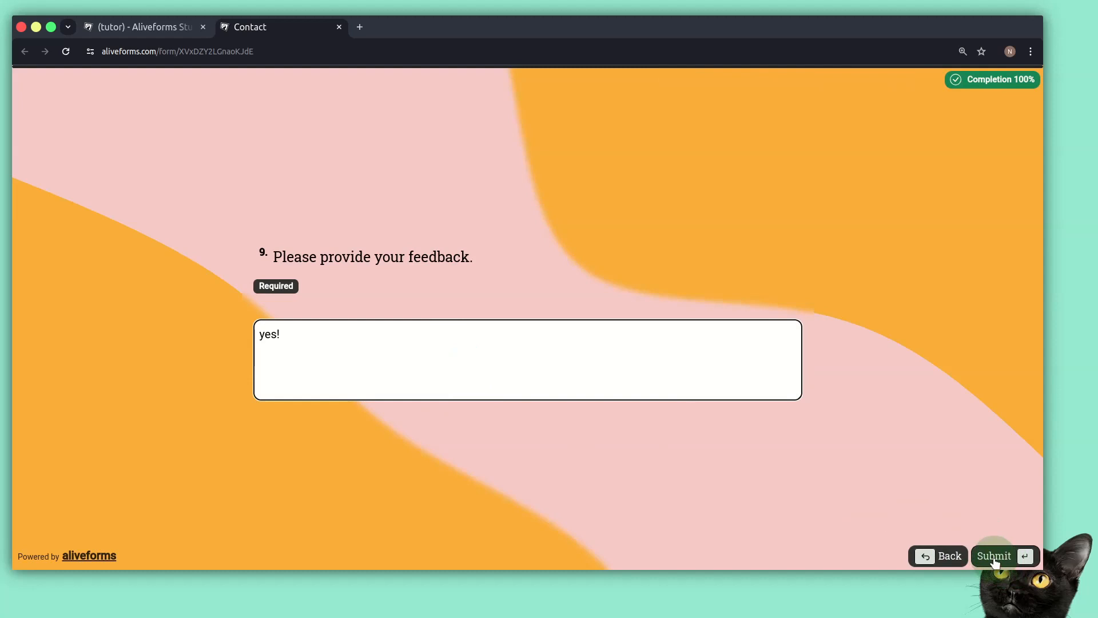
# Close the live form tab to return to the studio editor showing the Ok! screen.
pyautogui.click(339, 27)
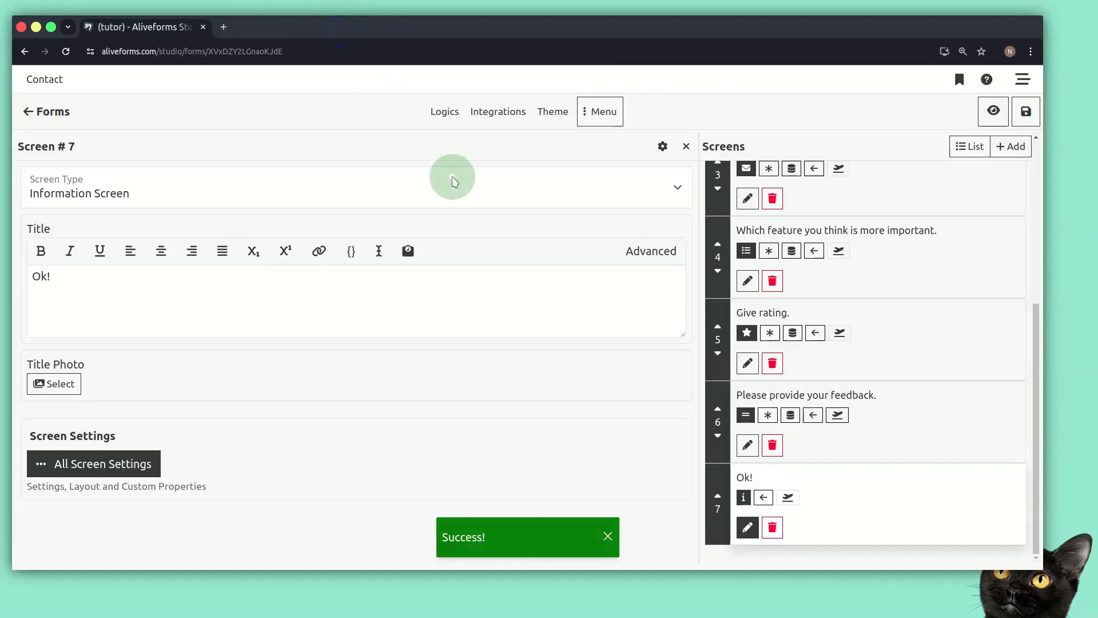